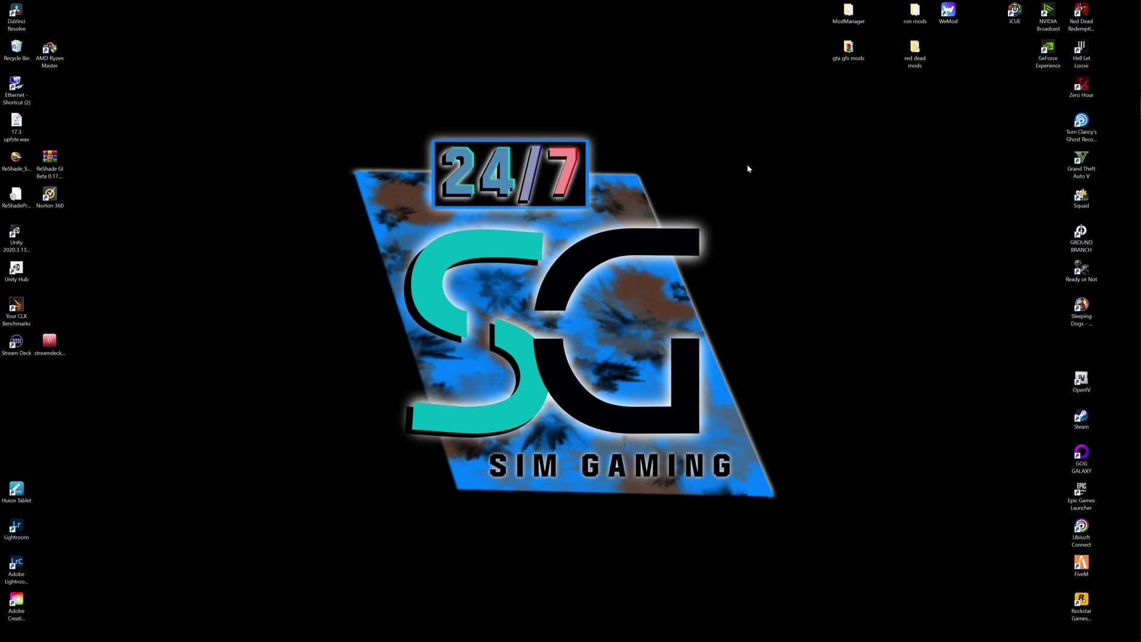
- Check GeForce Experience for a newer graphics driver, then close it
double_click(1050, 51)
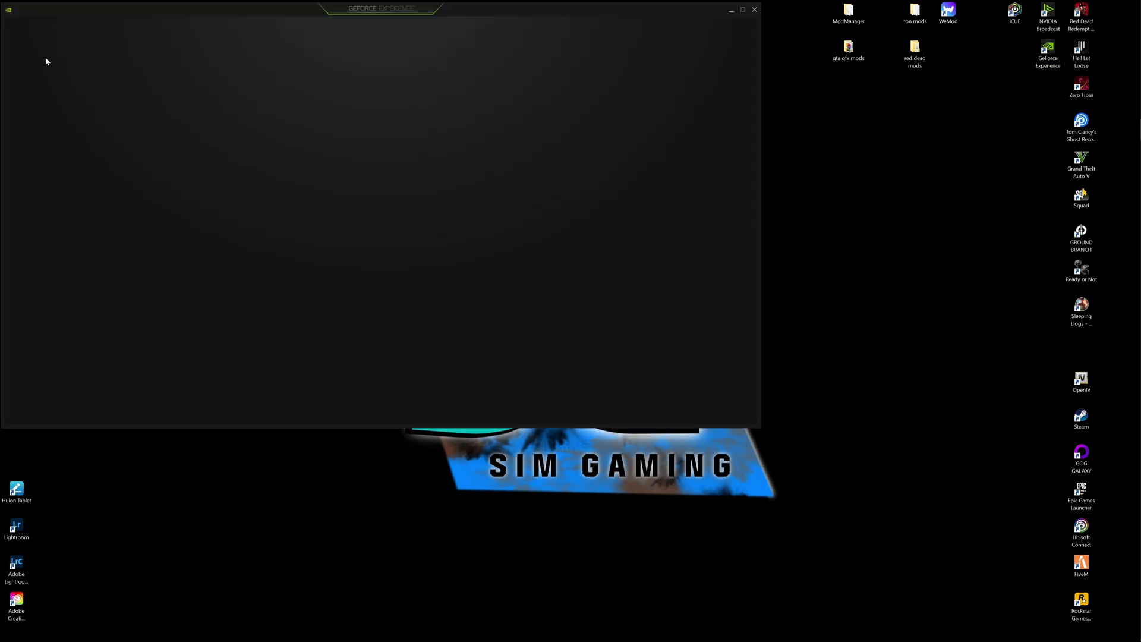
click(97, 35)
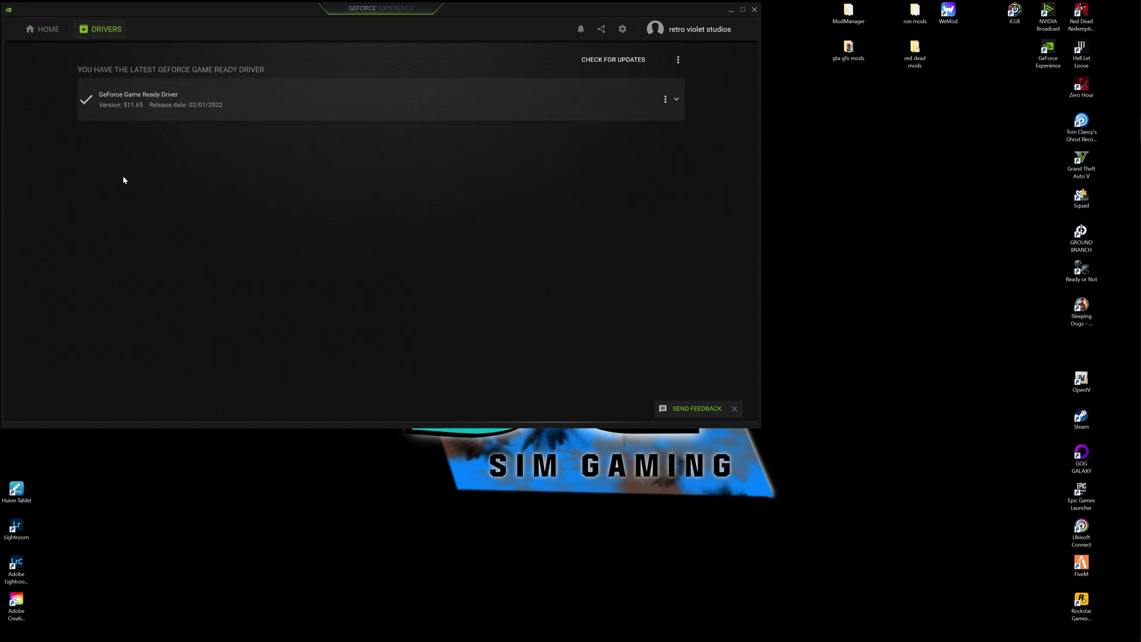
click(621, 70)
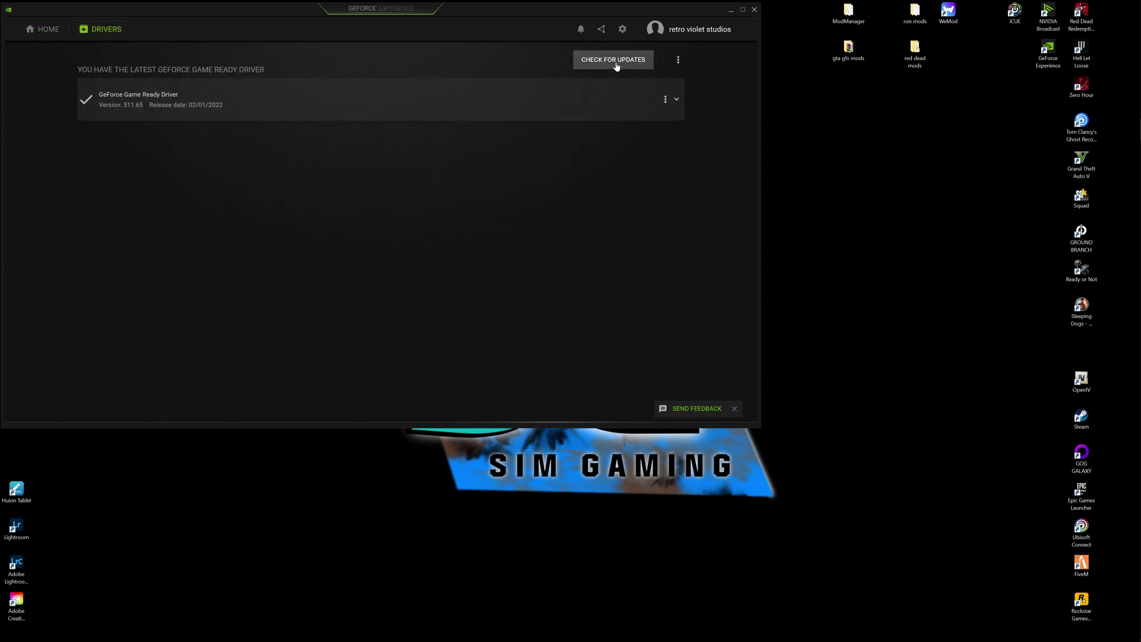
click(755, 10)
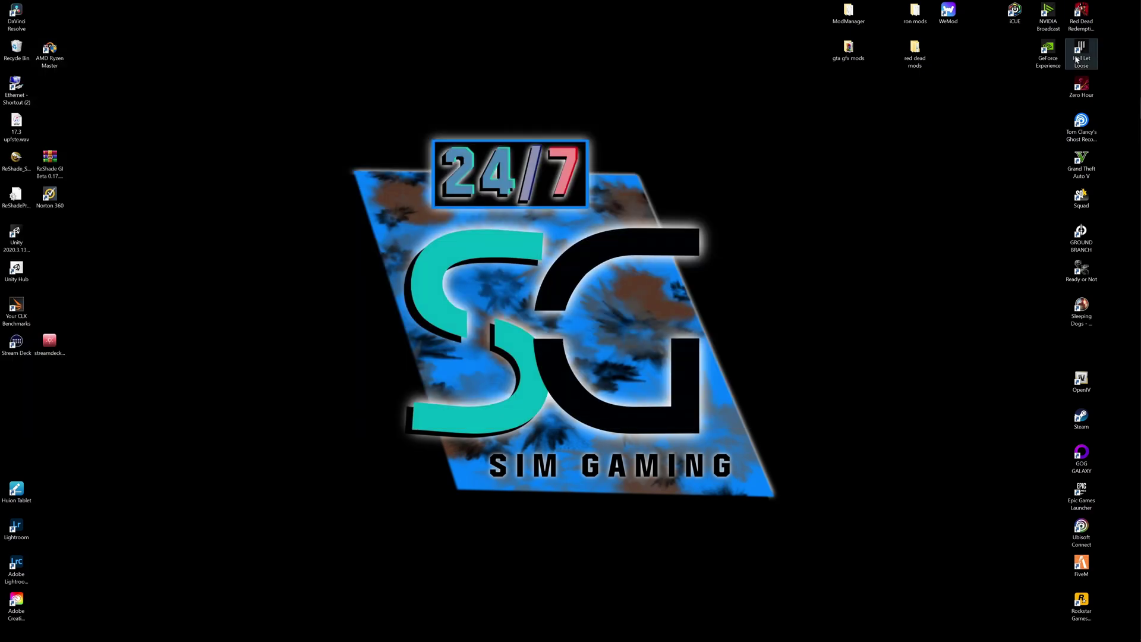
- Check Windows Update in Windows Settings, then close Settings
click(1136, 14)
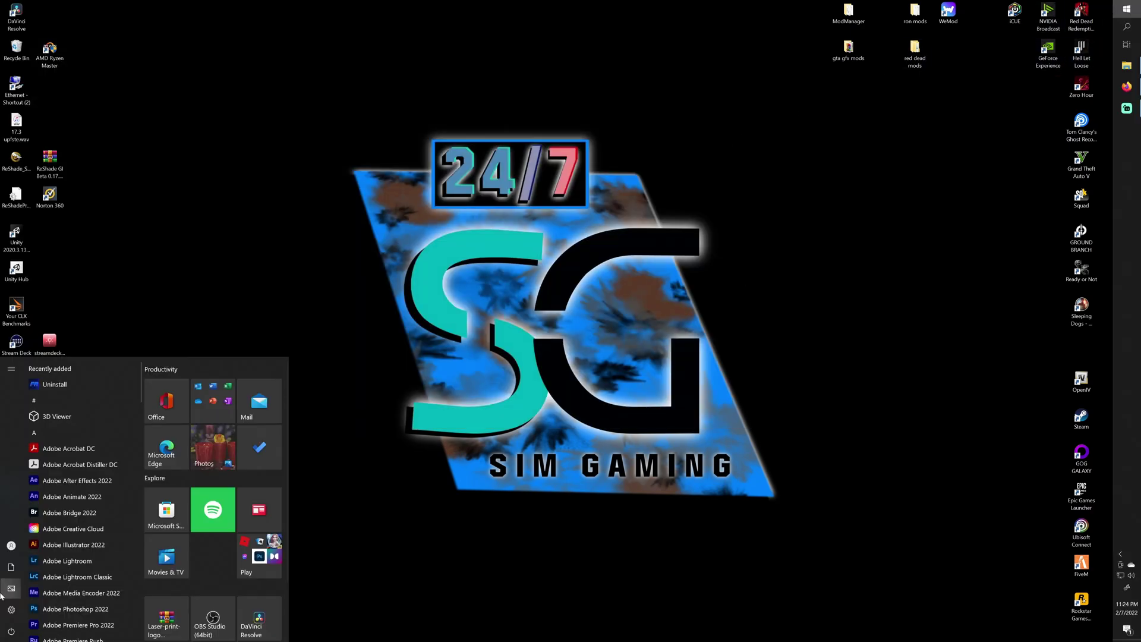
click(393, 347)
scroll(493, 280, down, 2)
click(493, 280)
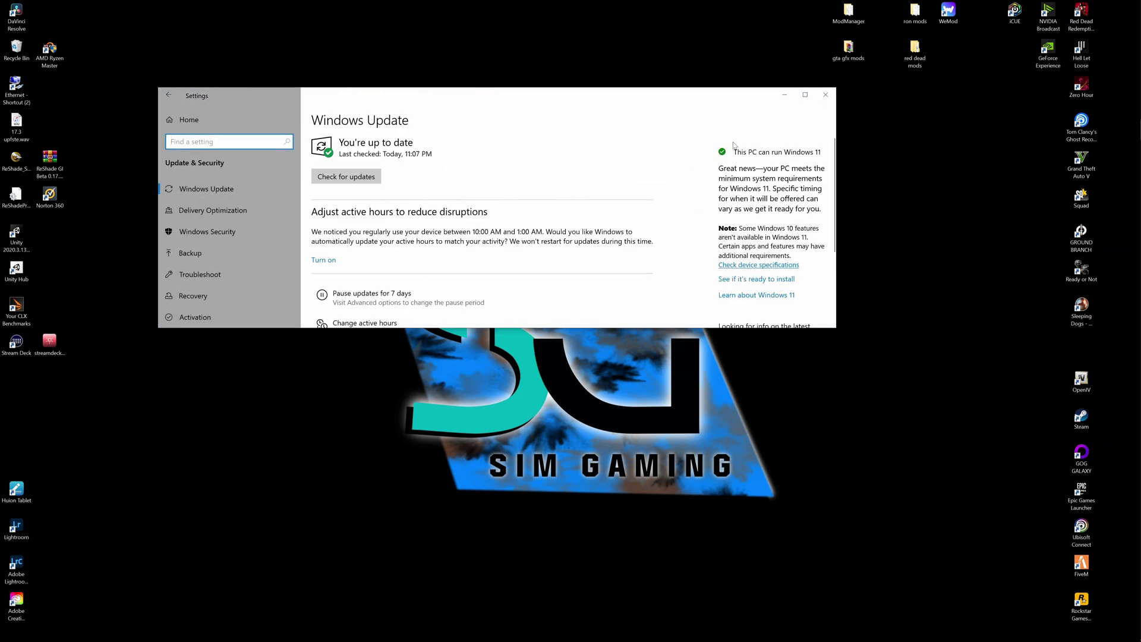
click(826, 97)
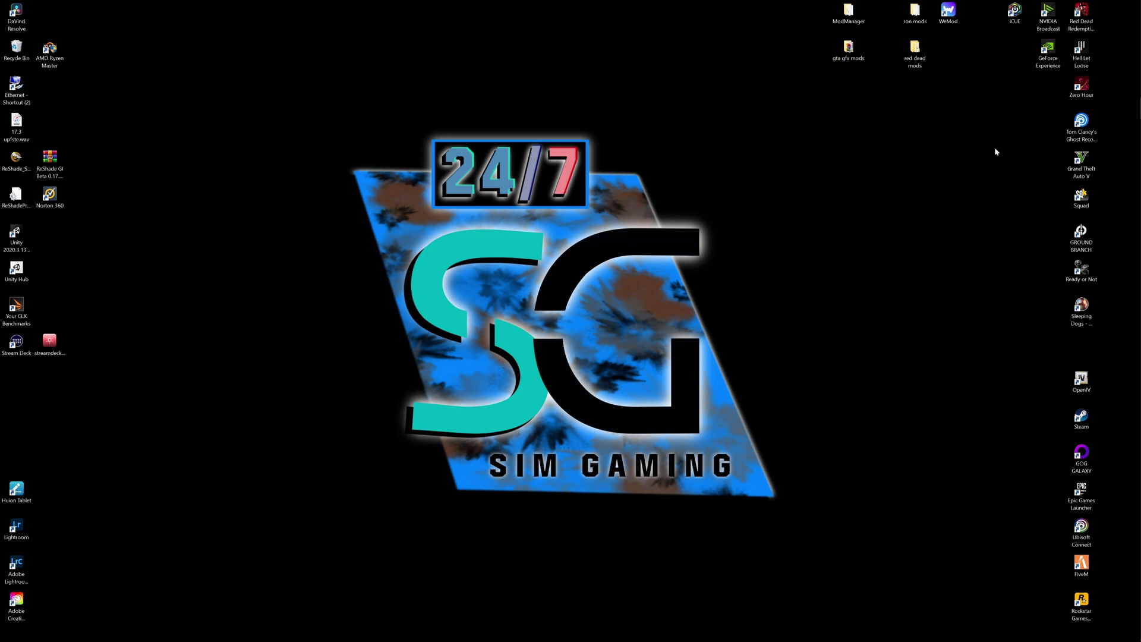
- In NVIDIA Control Panel, add a Program Settings profile for the Rockstar Games Launcher
right_click(715, 218)
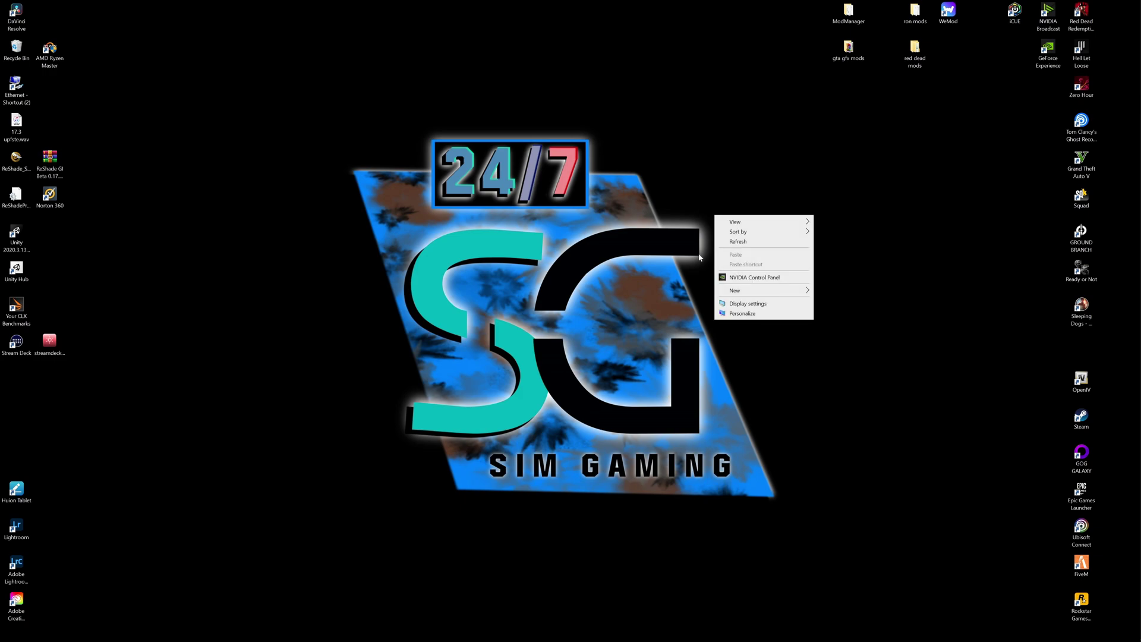
click(755, 278)
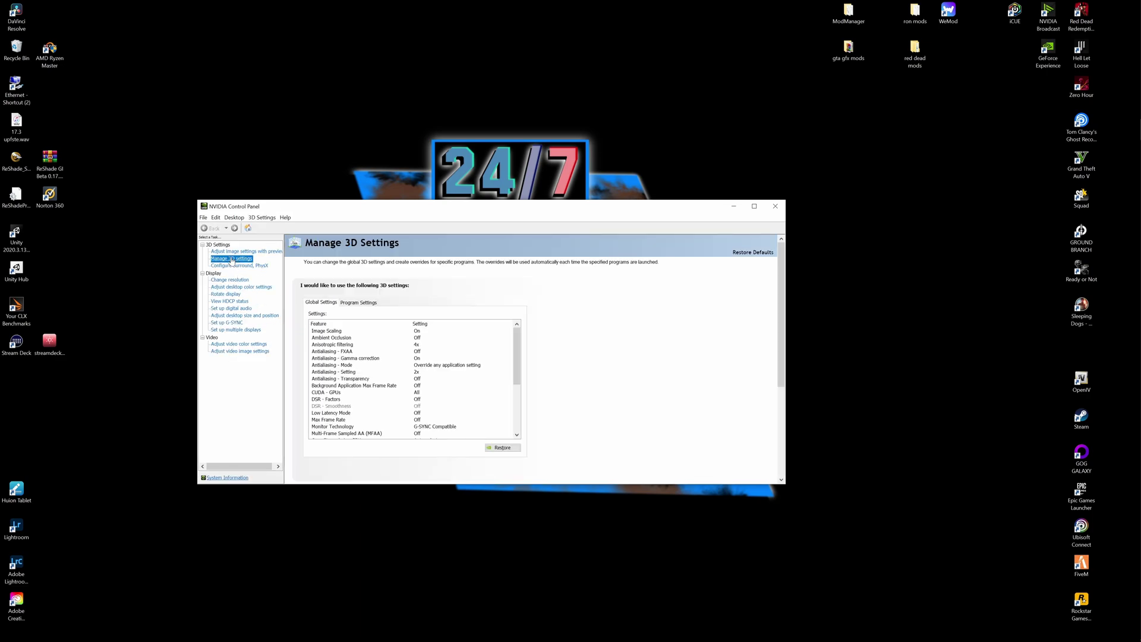
click(357, 301)
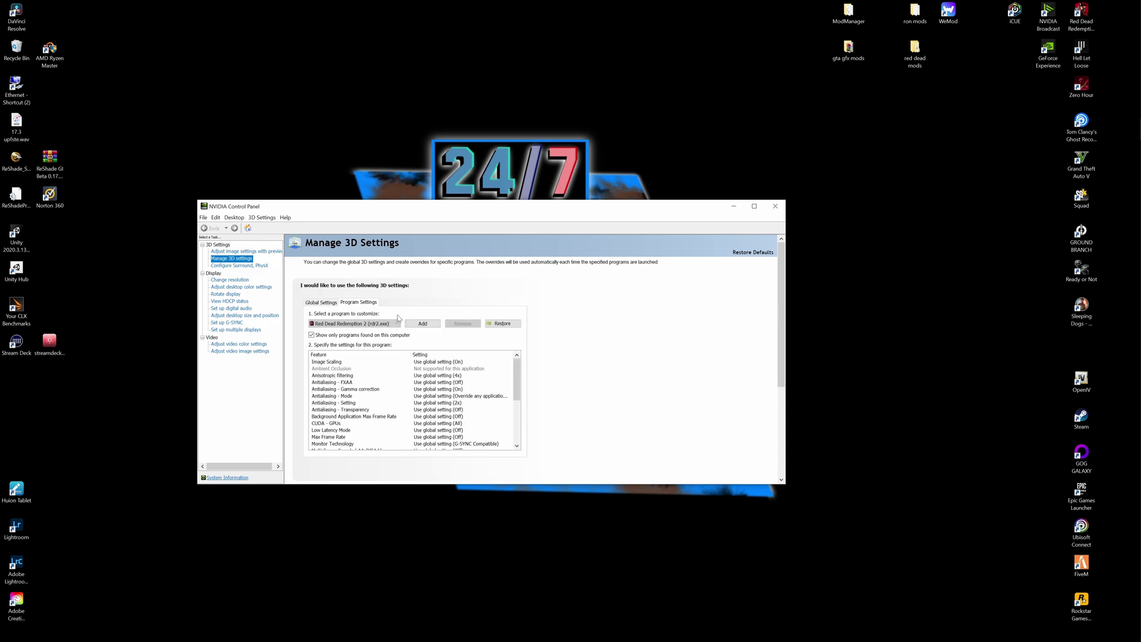
click(413, 324)
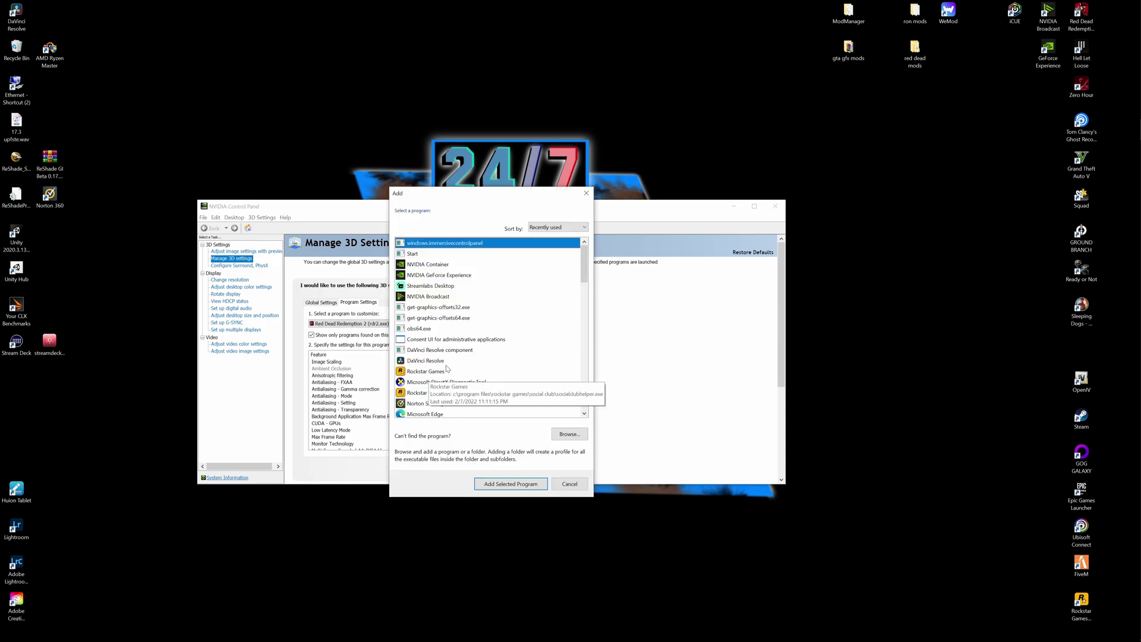
scroll(459, 360, down, 3)
scroll(459, 360, down, 10)
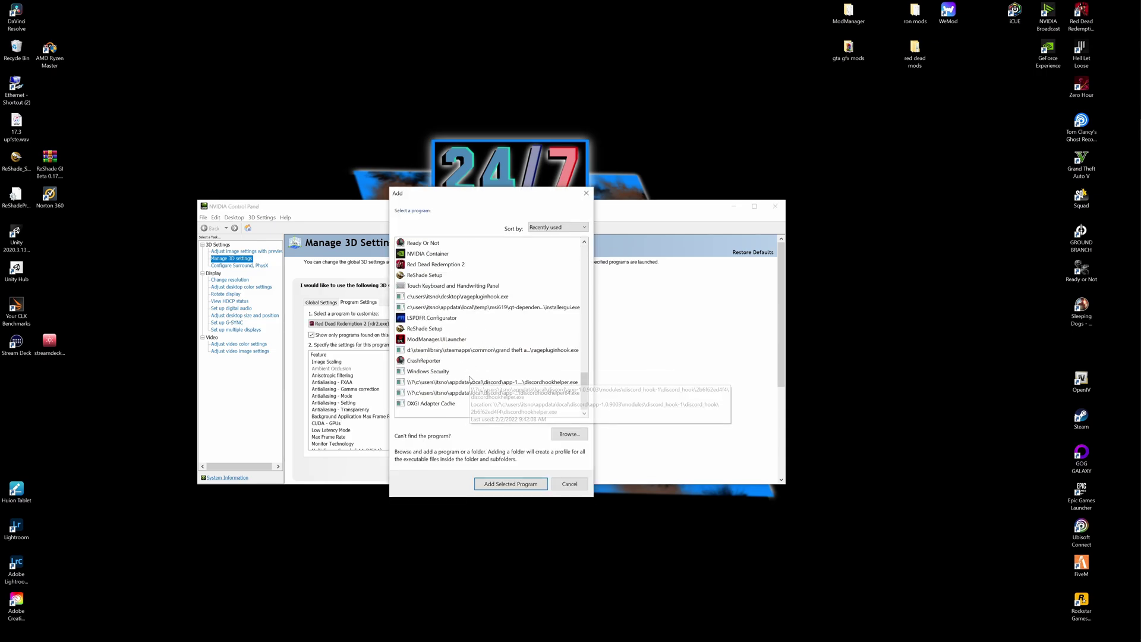
scroll(452, 352, up, 5)
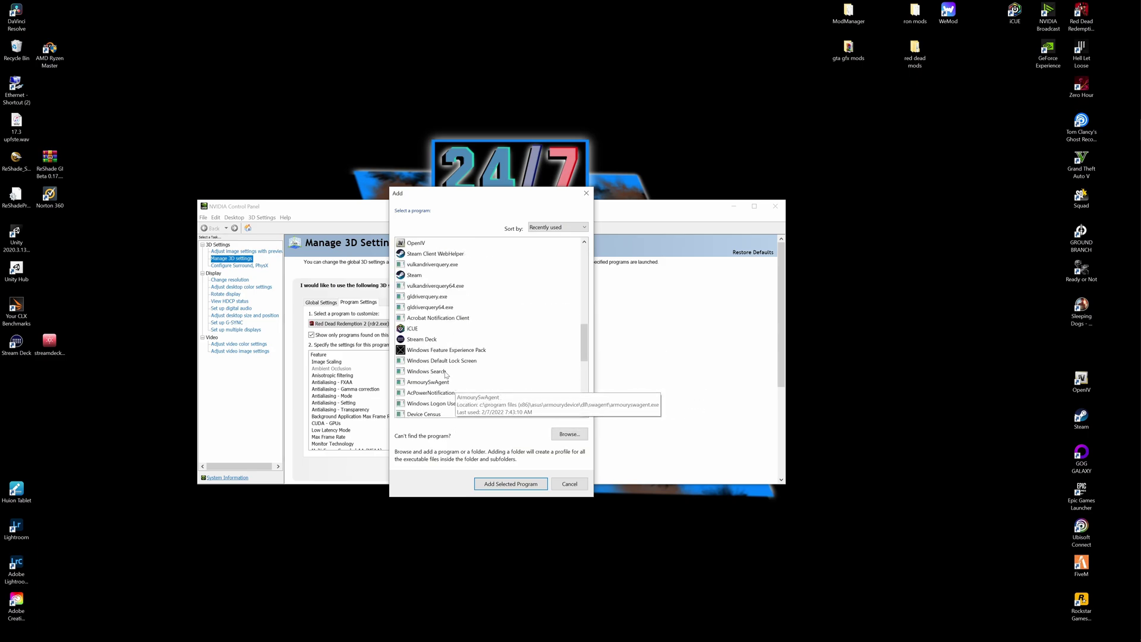
scroll(447, 343, up, 5)
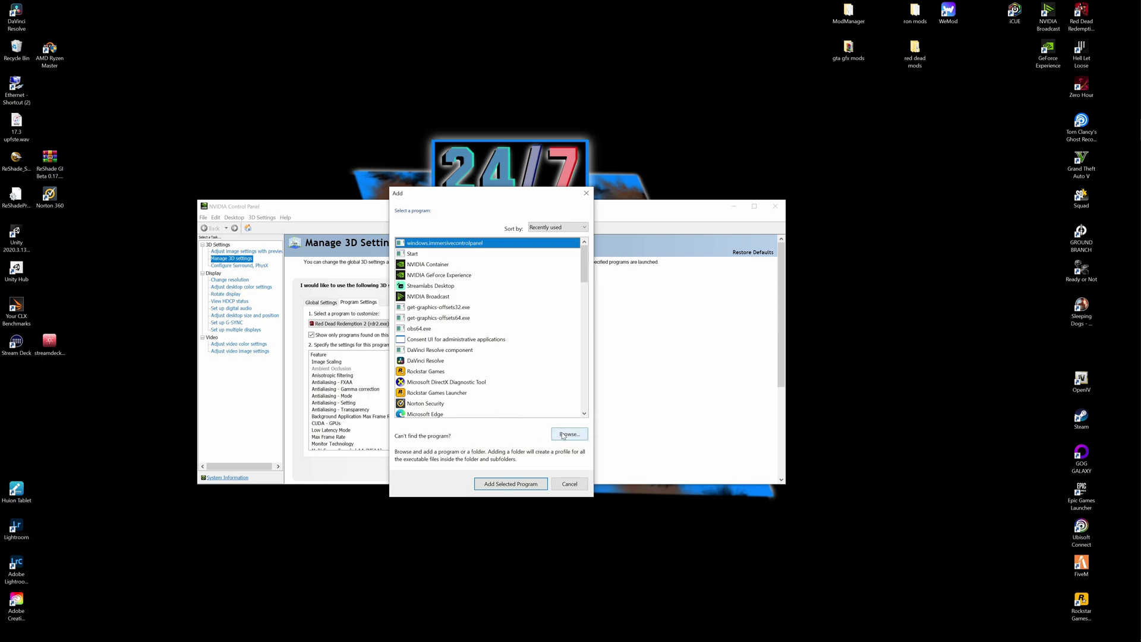
click(437, 392)
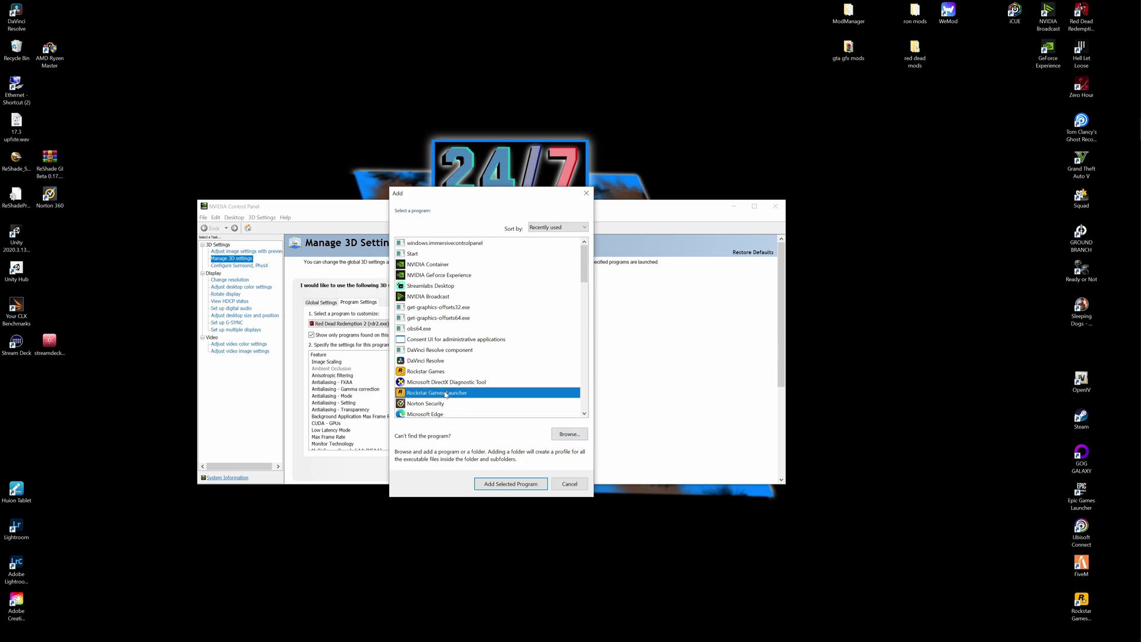
click(518, 483)
- Set the launcher profile's Power management mode to Prefer maximum performance and apply
scroll(419, 400, down, 3)
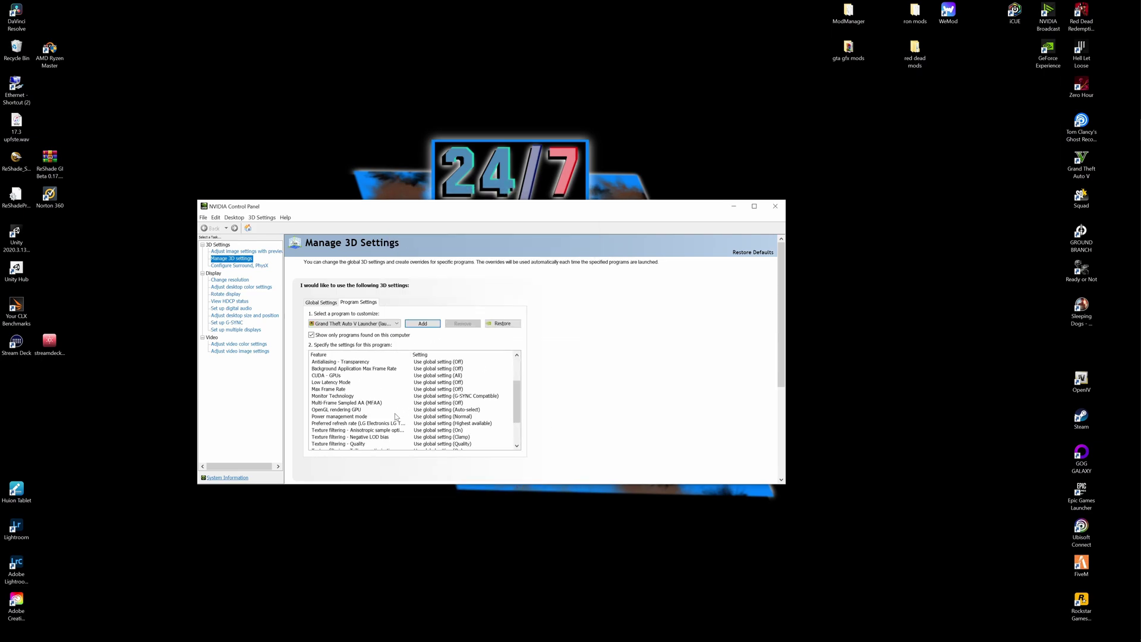
click(454, 416)
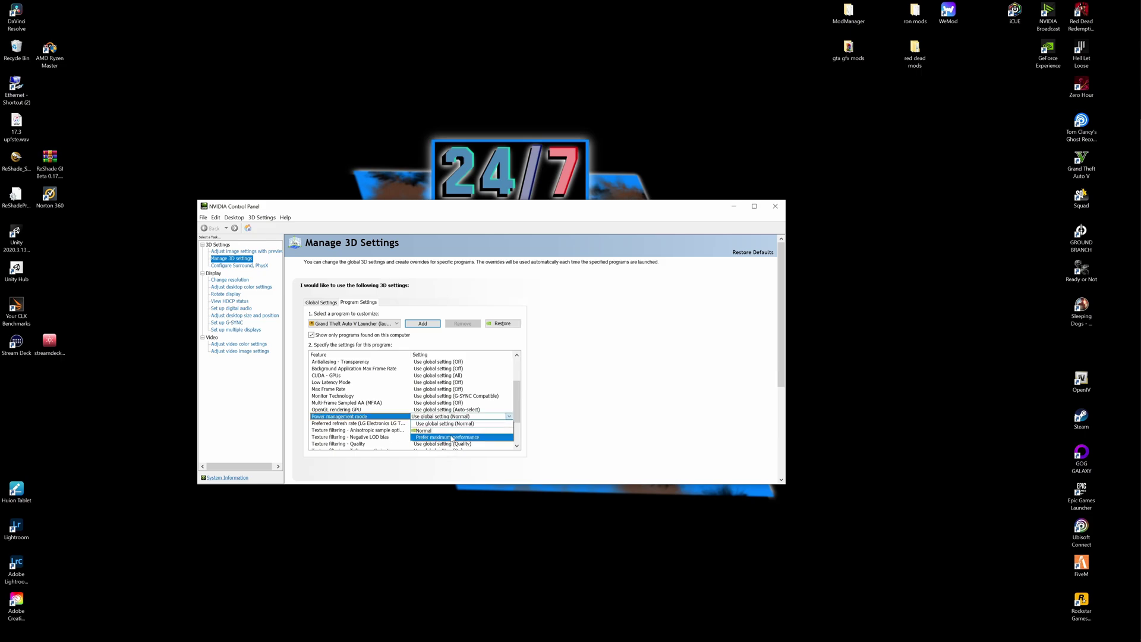
click(453, 437)
scroll(439, 414, down, 2)
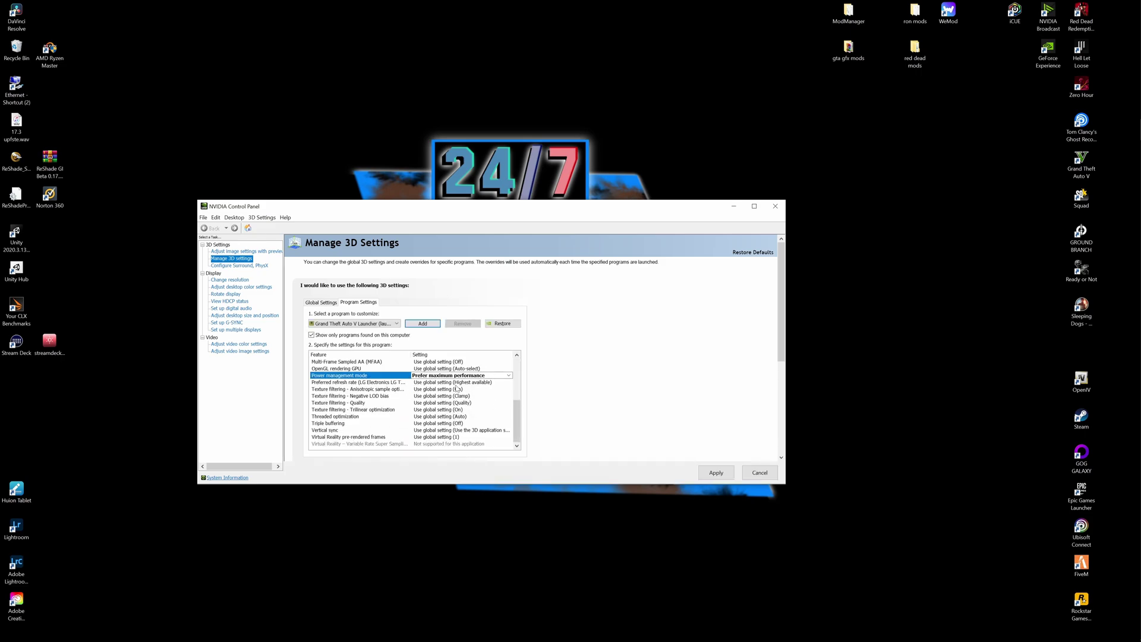
scroll(438, 383, up, 5)
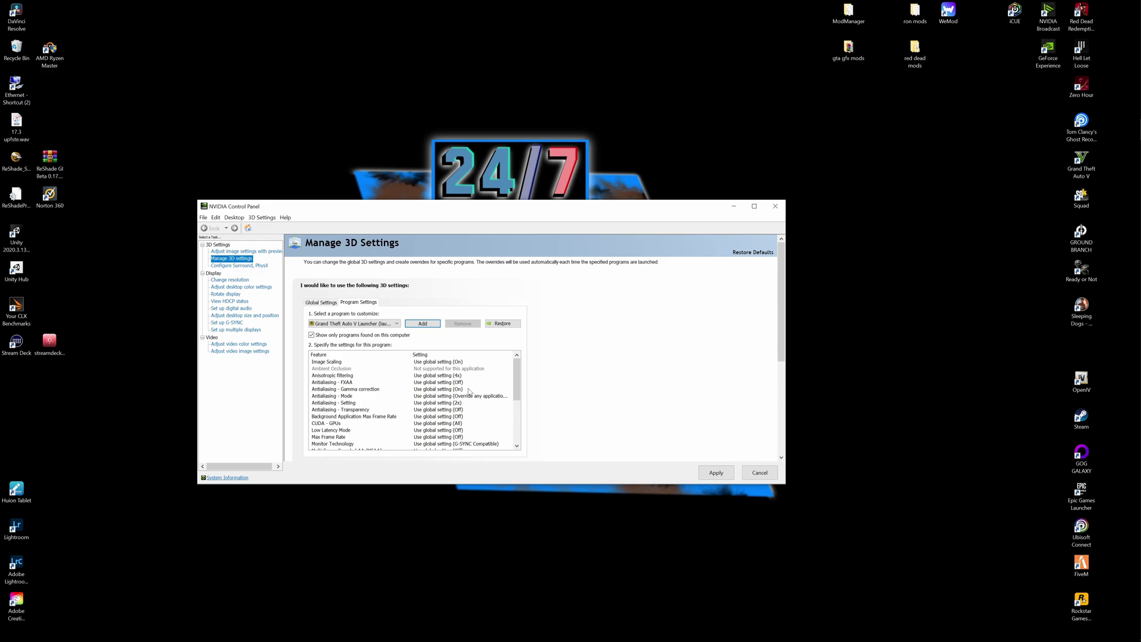
click(716, 473)
- Close NVIDIA Control Panel and open Gaming > Graphics settings in Windows Settings
click(776, 206)
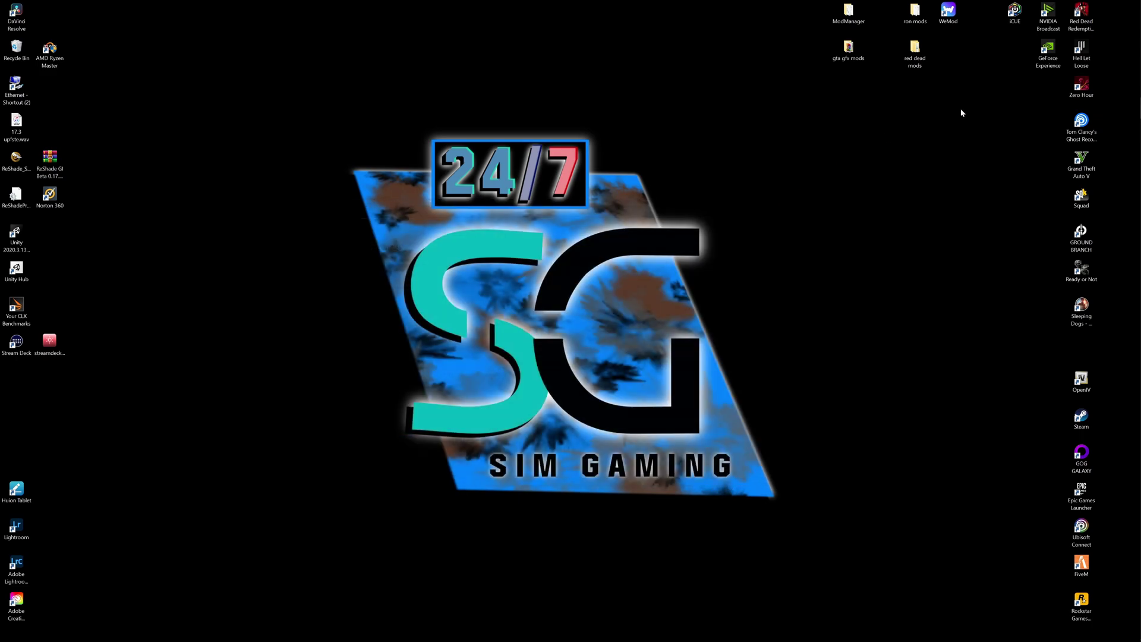
key(super)
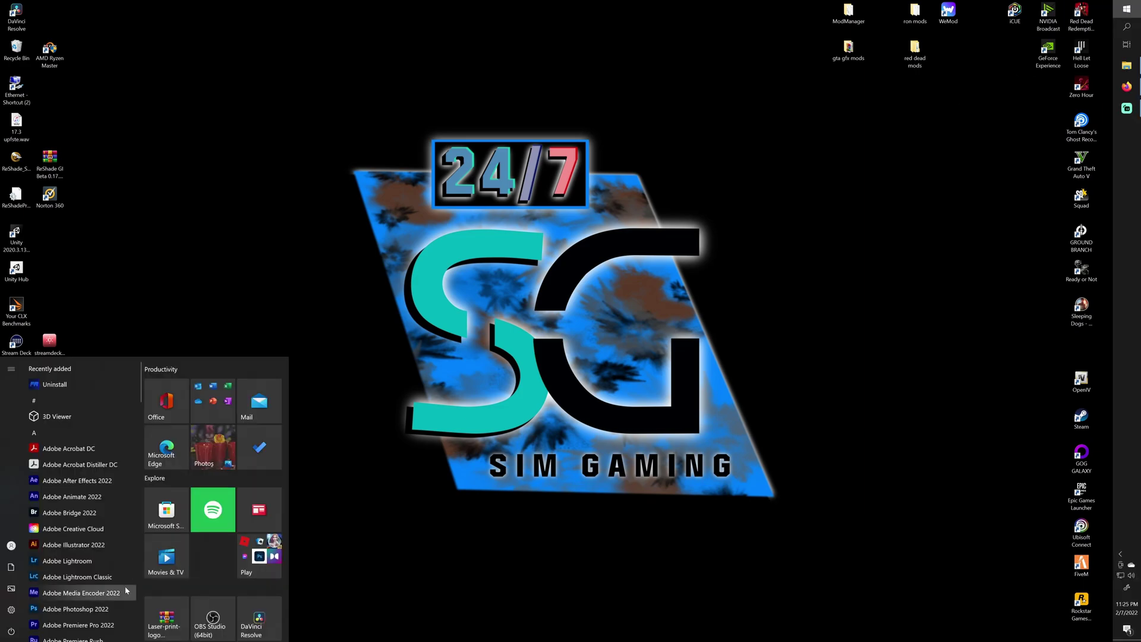
click(25, 611)
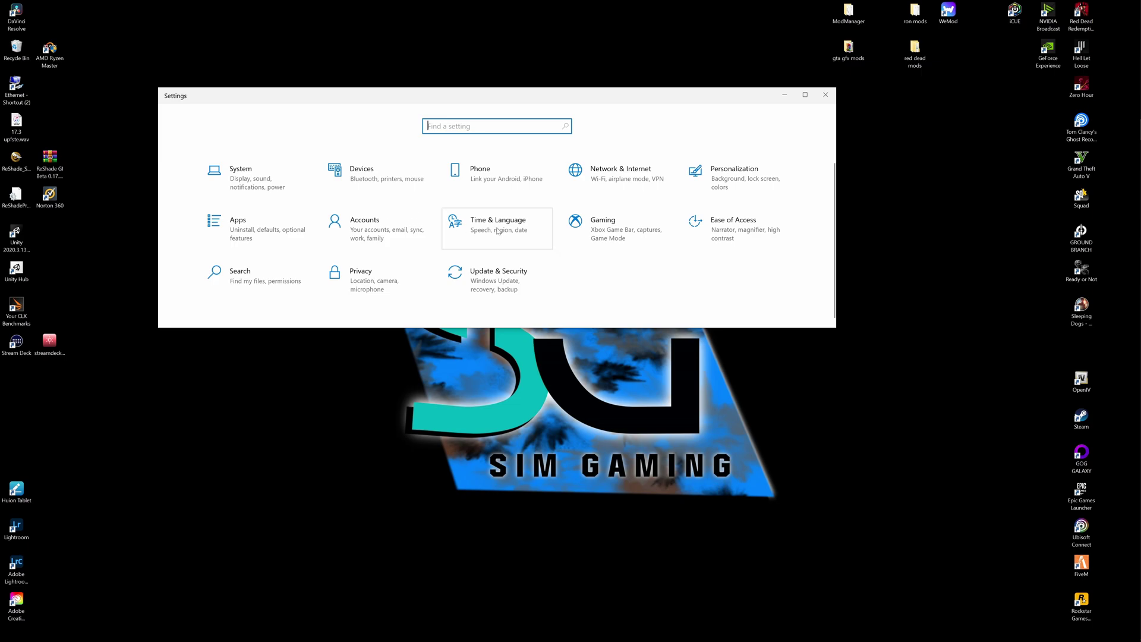
click(599, 231)
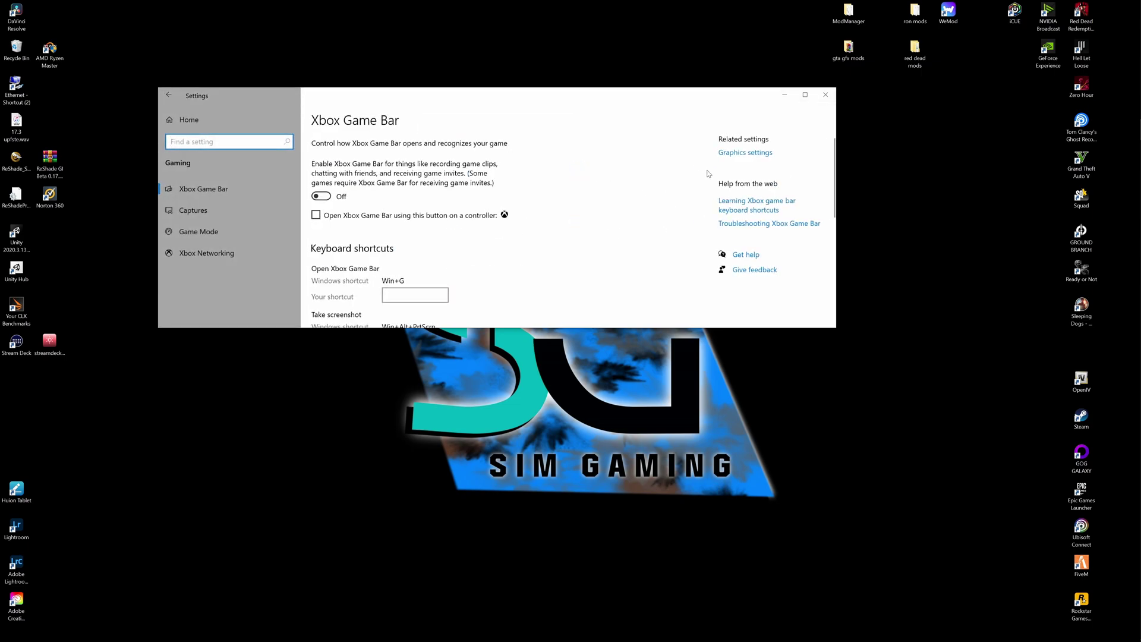
click(732, 158)
scroll(336, 245, down, 5)
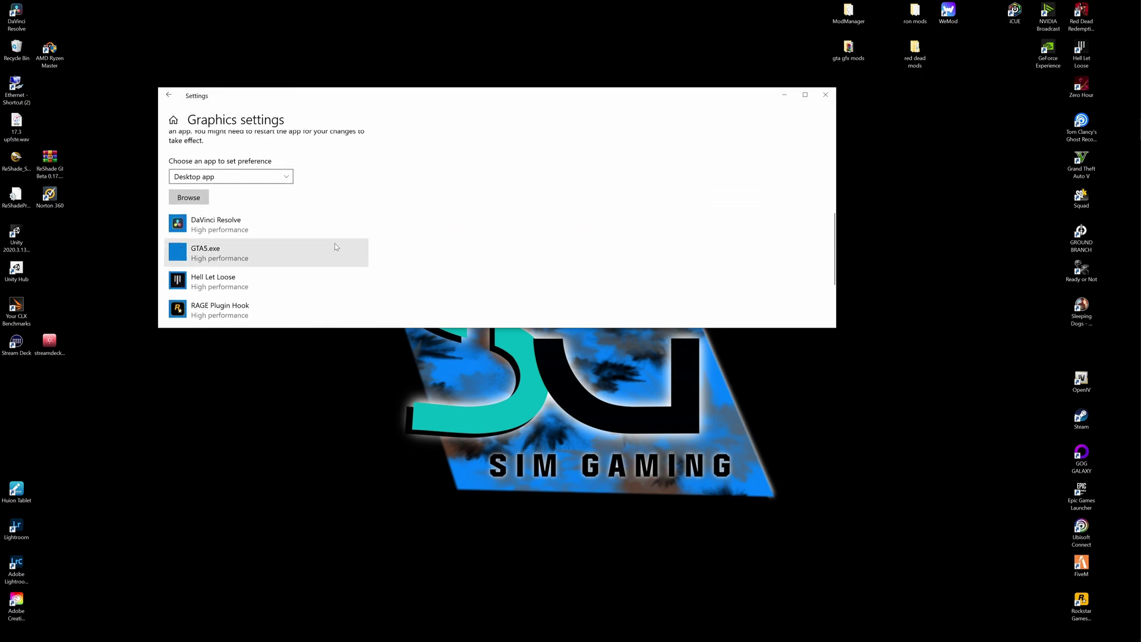
- Add RDR2.exe from steamapps\common\Red Dead Redemption 2 to the graphics app list
click(189, 201)
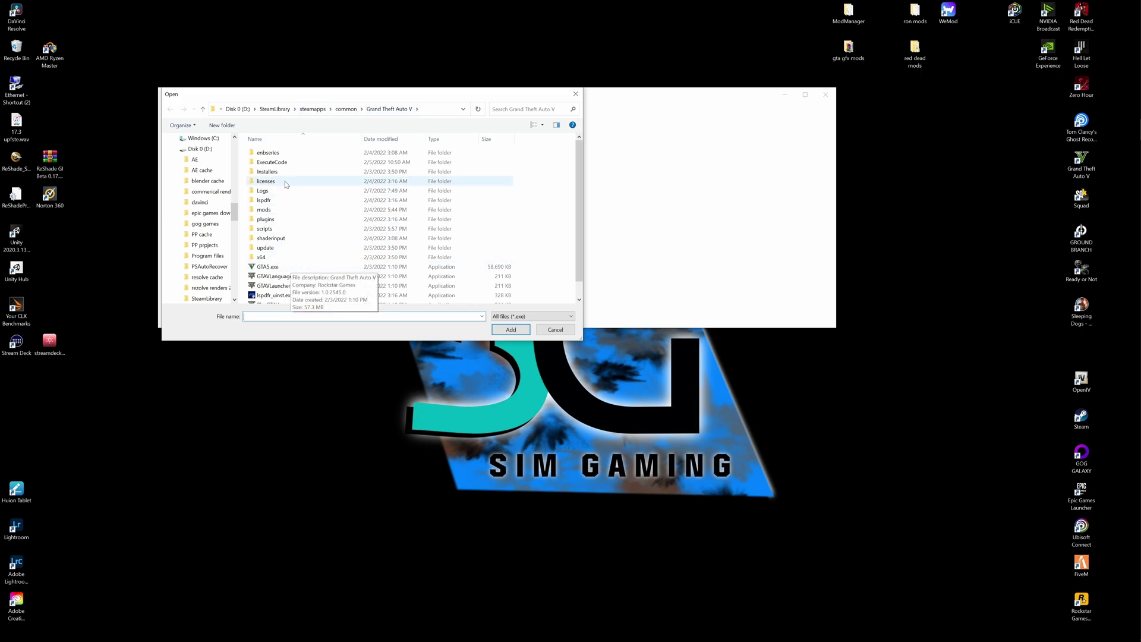
click(310, 109)
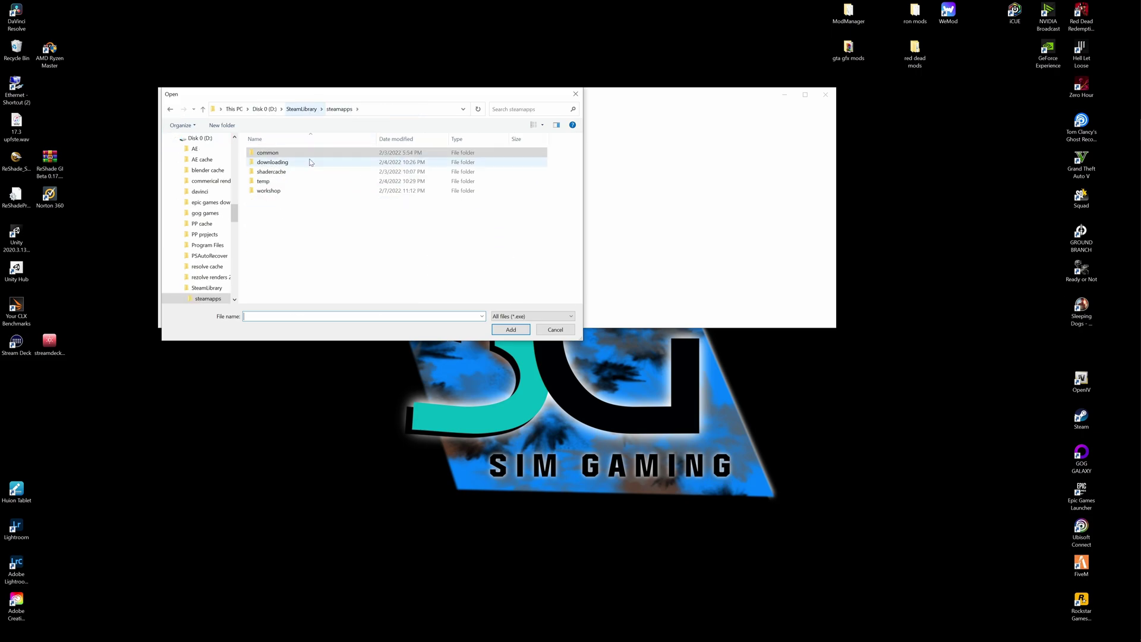
double_click(276, 153)
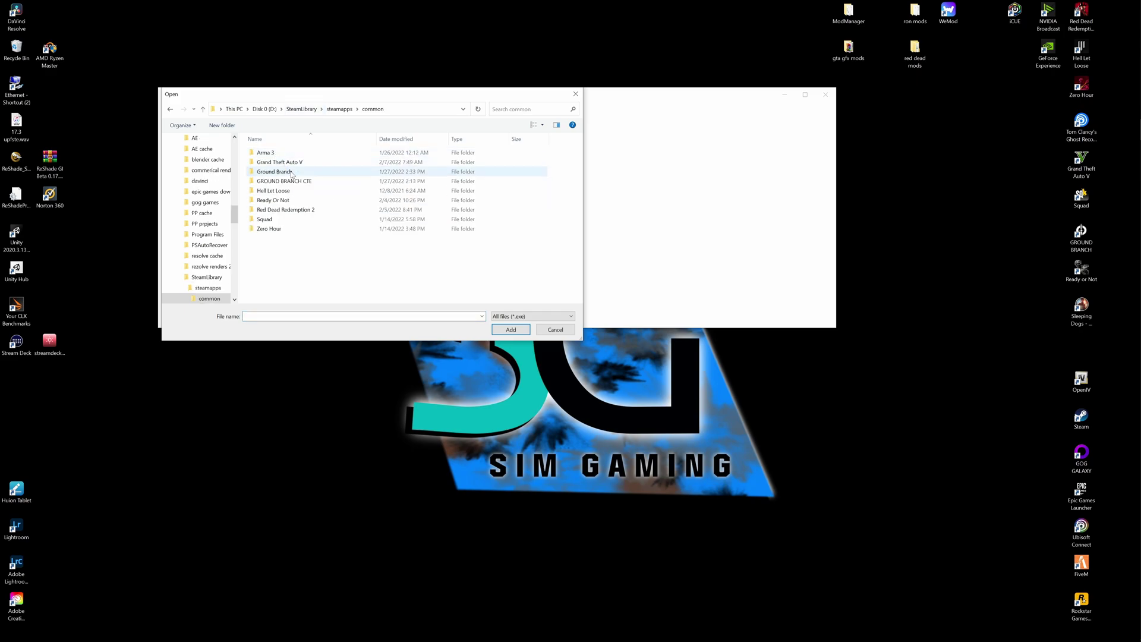
double_click(282, 210)
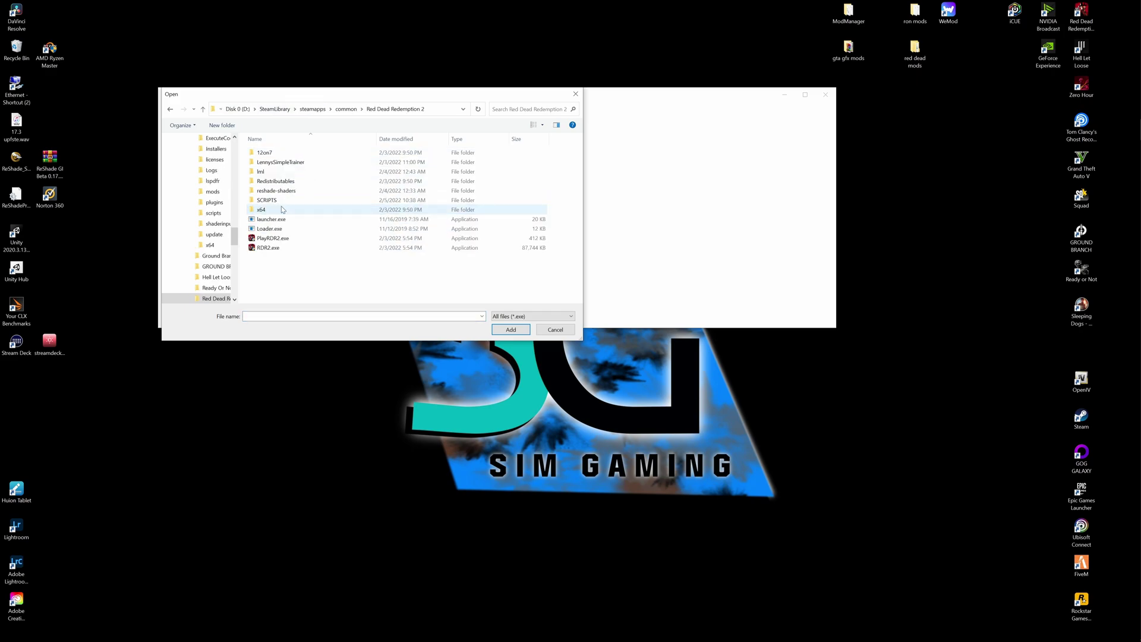
click(297, 248)
click(500, 330)
- Set Red Dead Redemption 2 to High performance graphics, then close Settings
scroll(314, 243, down, 2)
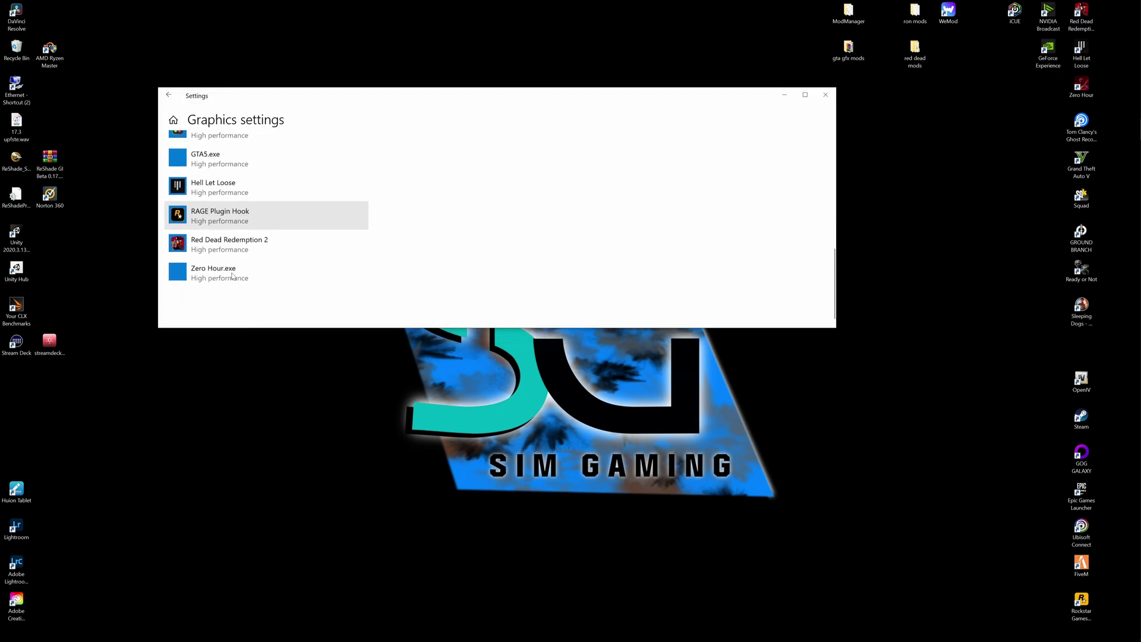
click(221, 250)
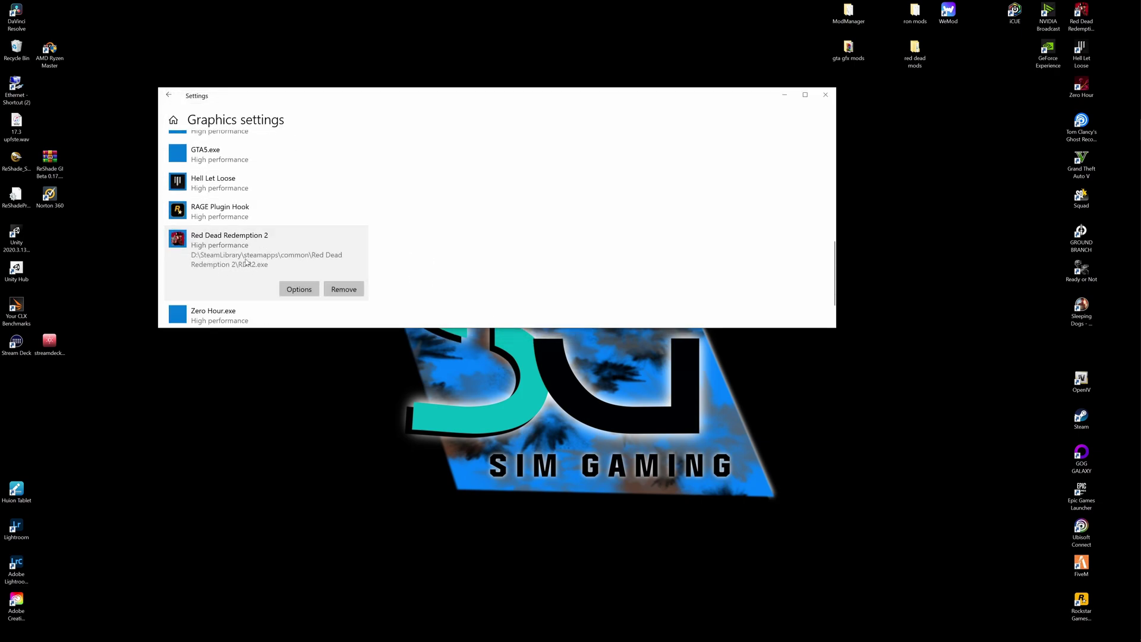
click(306, 288)
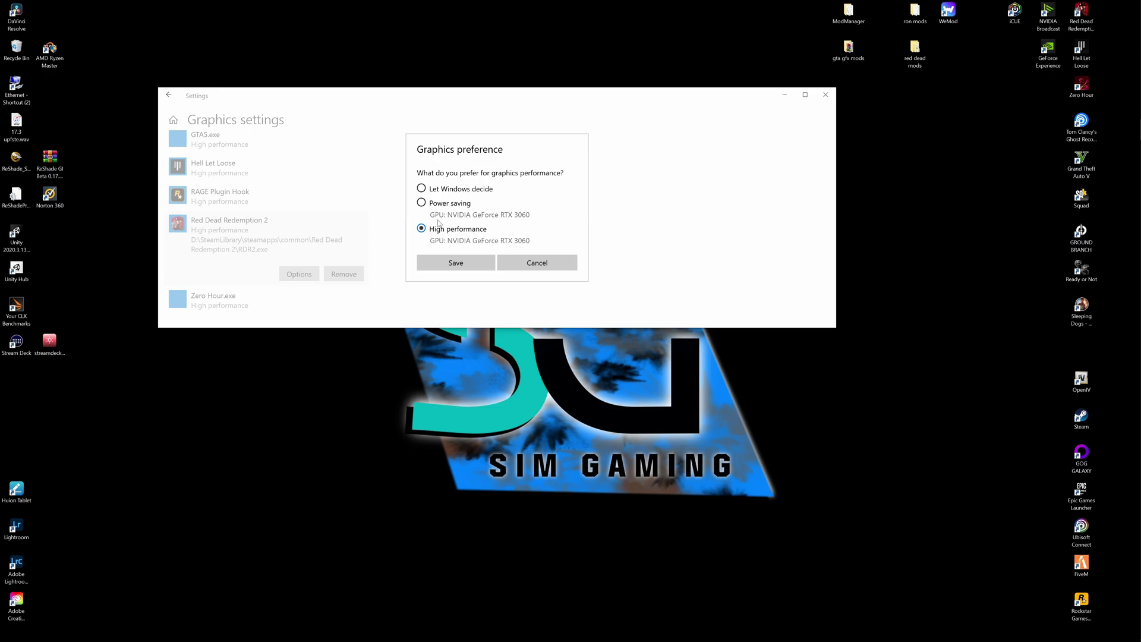
click(453, 265)
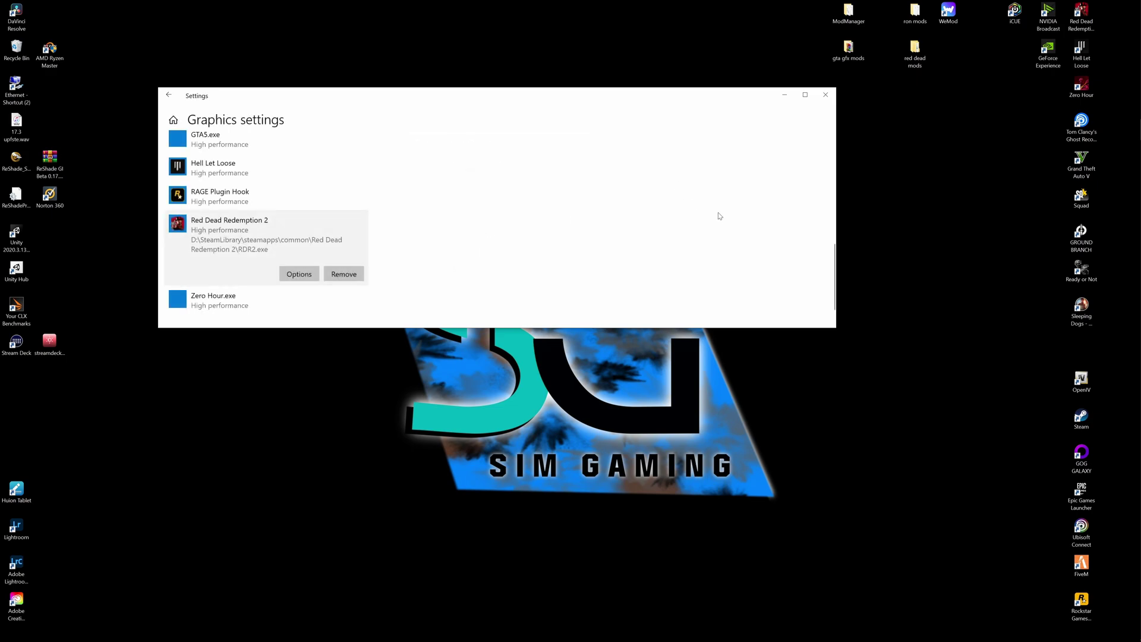
click(825, 95)
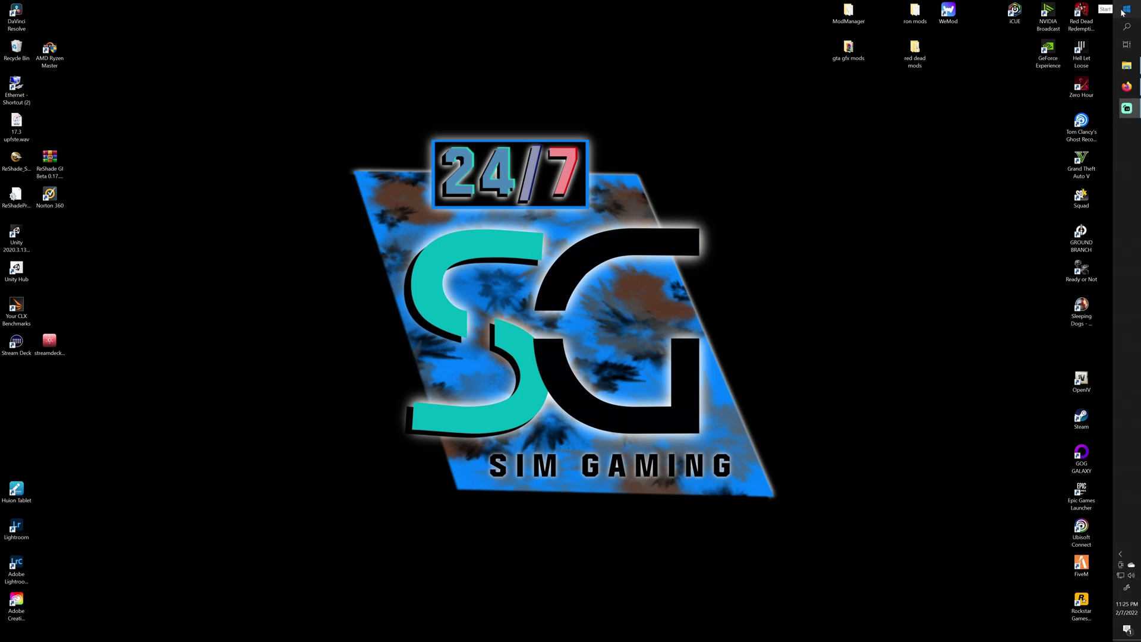
- Open Documents in File Explorer from the Start menu's left rail
key(super)
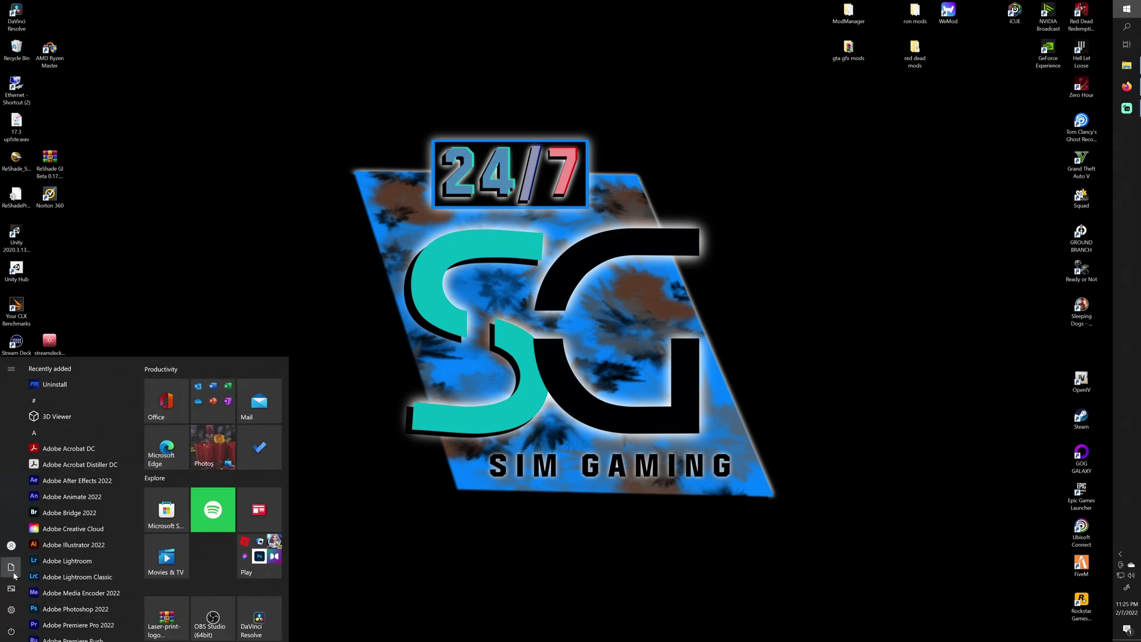
mouse_move(15, 612)
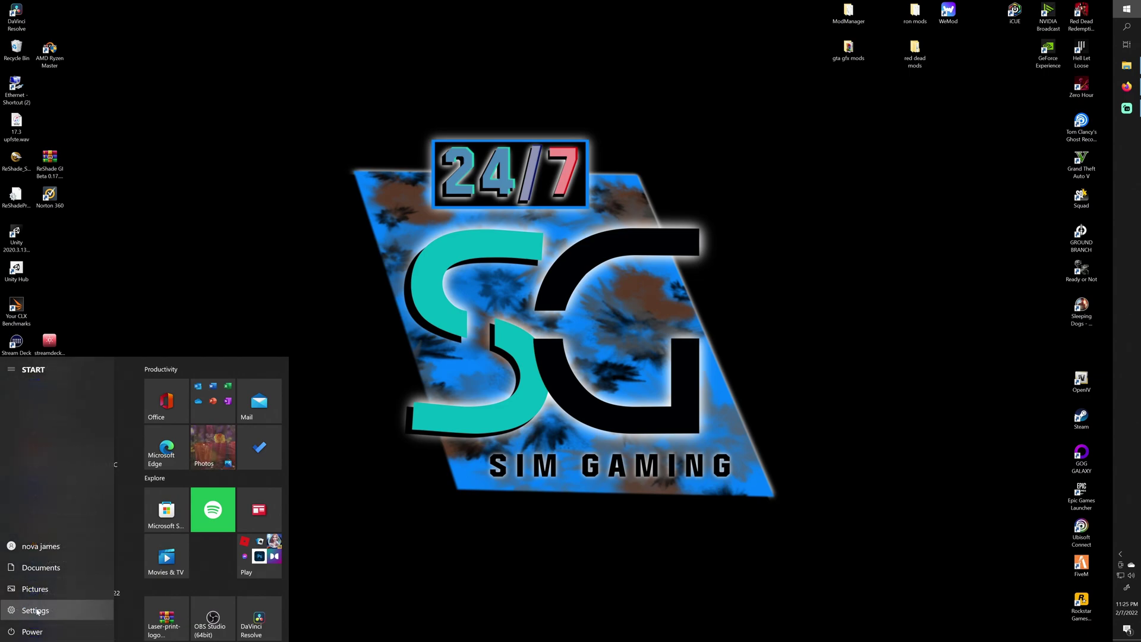
click(24, 568)
scroll(325, 225, up, 10)
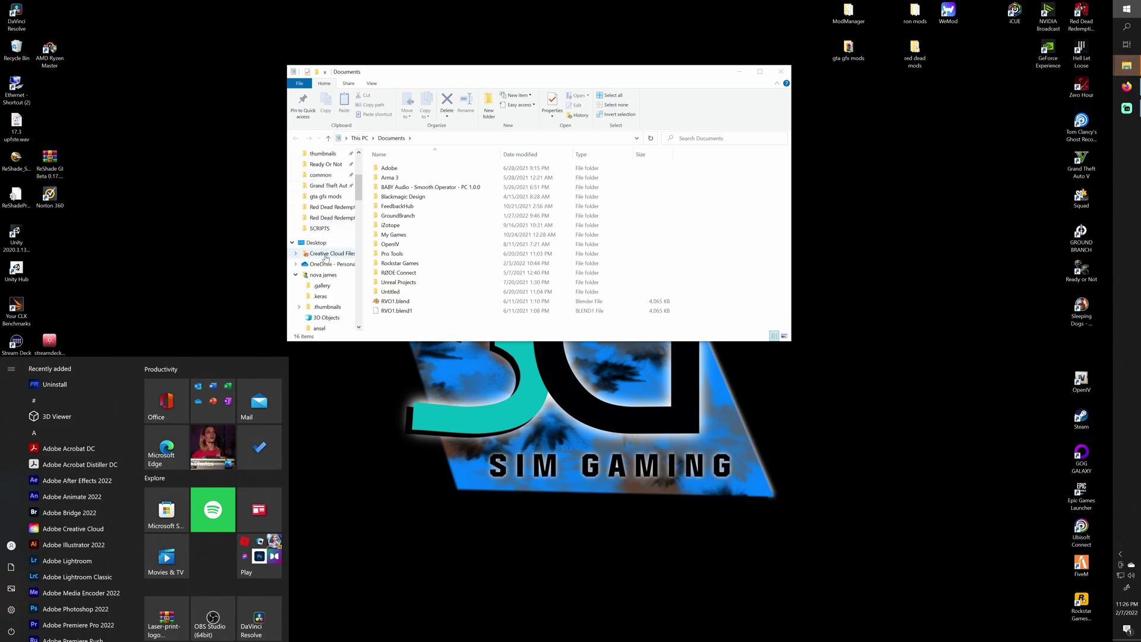
scroll(326, 268, down, 8)
scroll(320, 277, up, 8)
scroll(327, 232, down, 9)
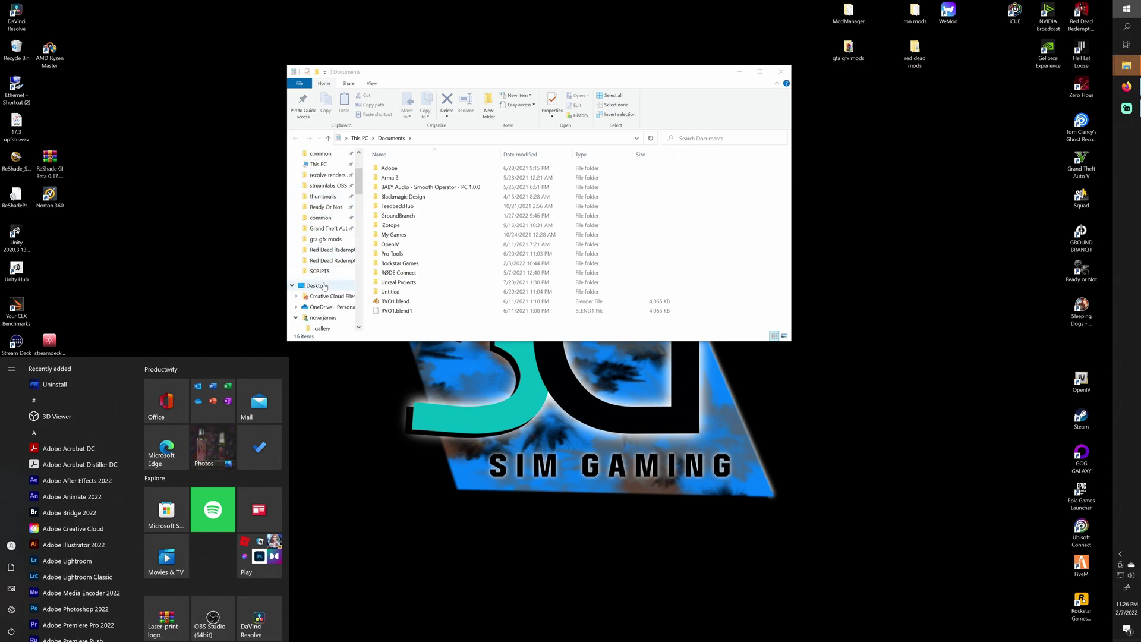
- Navigate to C:\Program Files (x86)\Rockstar Games\Social Club
scroll(324, 294, down, 5)
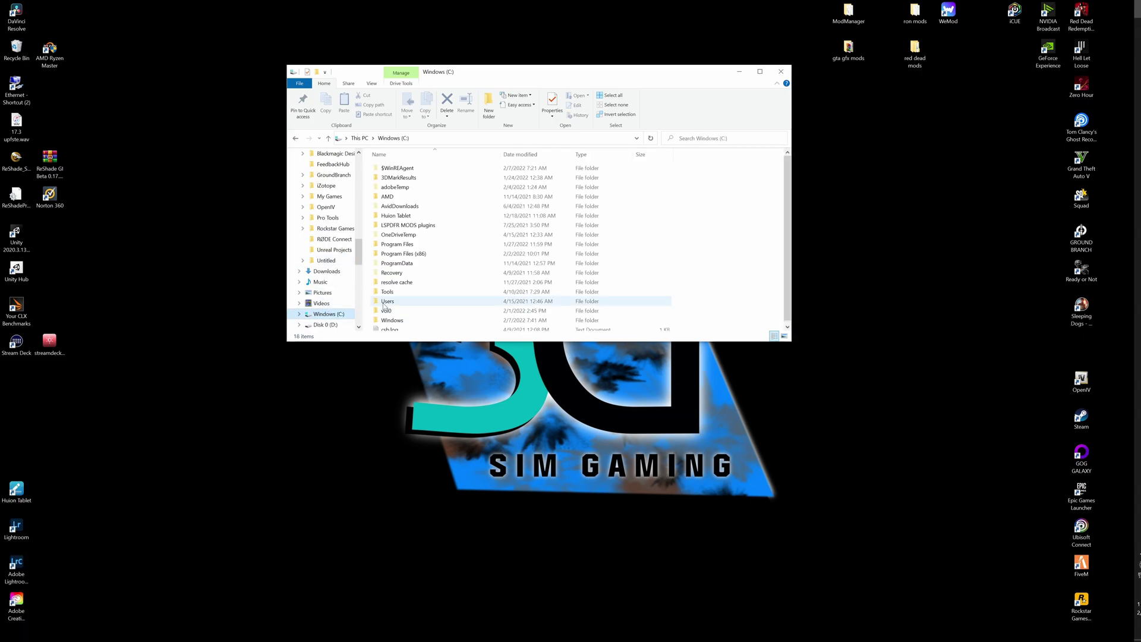
click(421, 255)
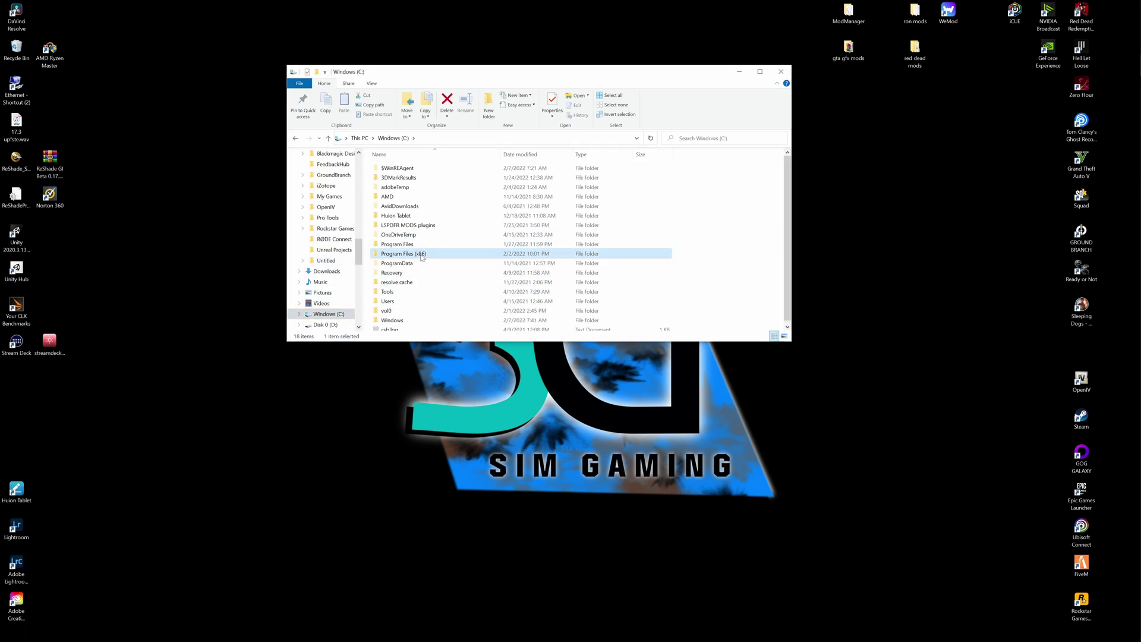
double_click(422, 255)
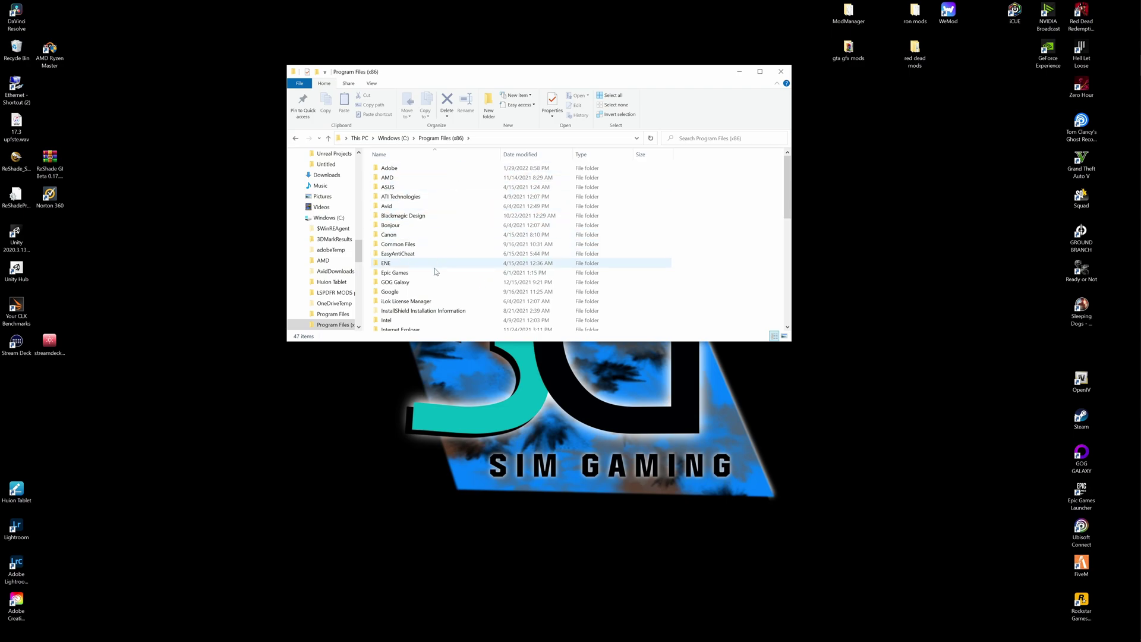
scroll(439, 255, down, 8)
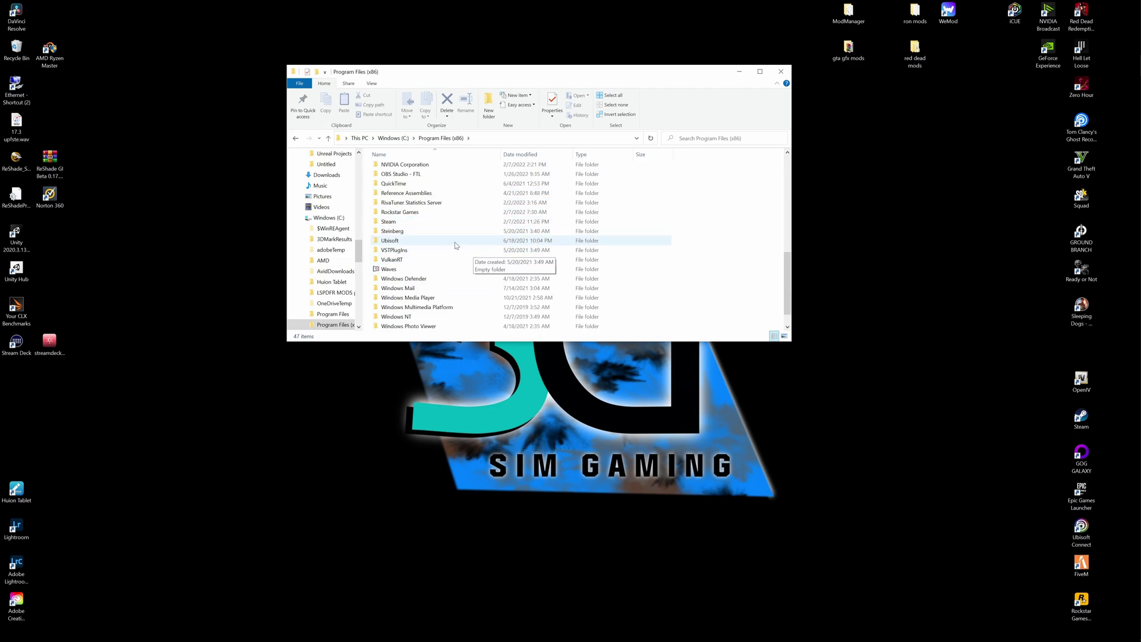
double_click(443, 213)
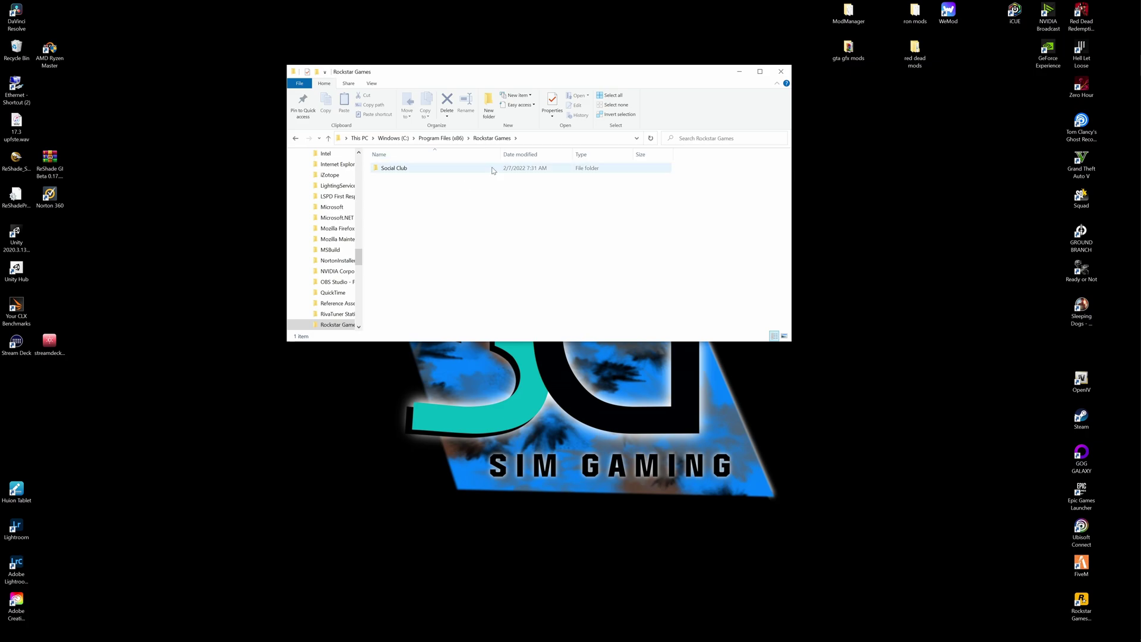
double_click(394, 169)
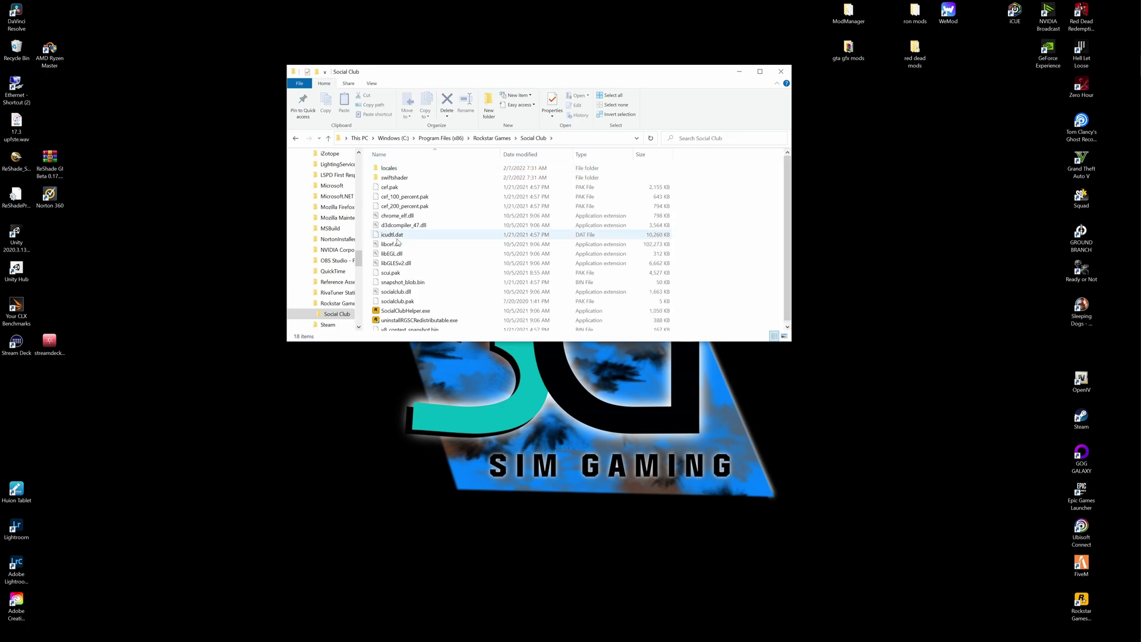
scroll(416, 181, down, 1)
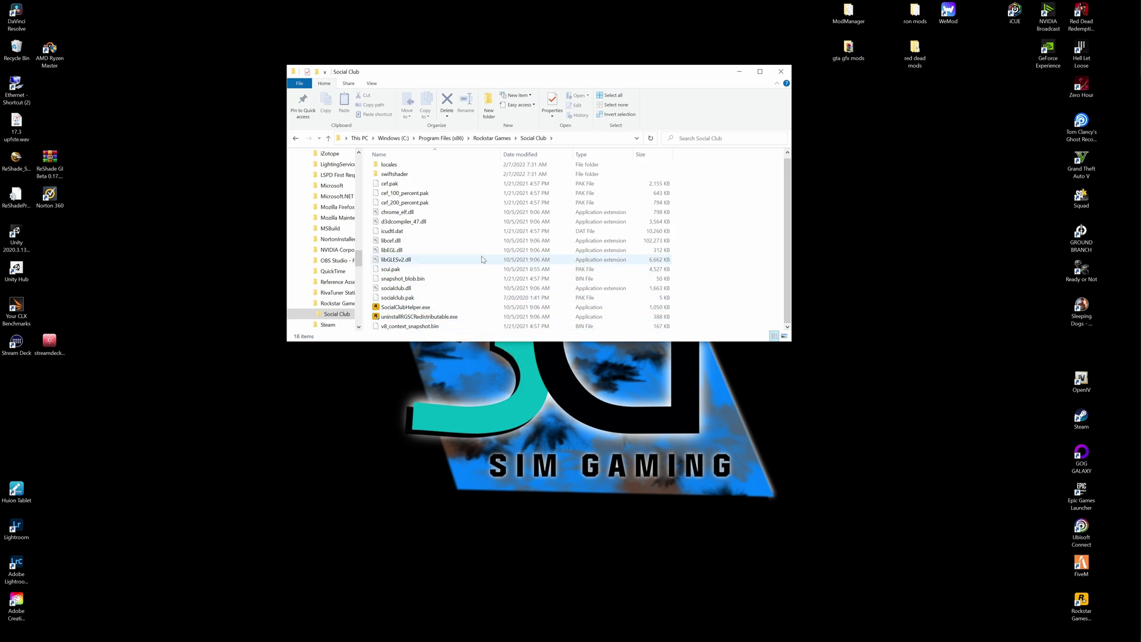
- Go to Documents and open its Rockstar Games folder
scroll(467, 268, up, 1)
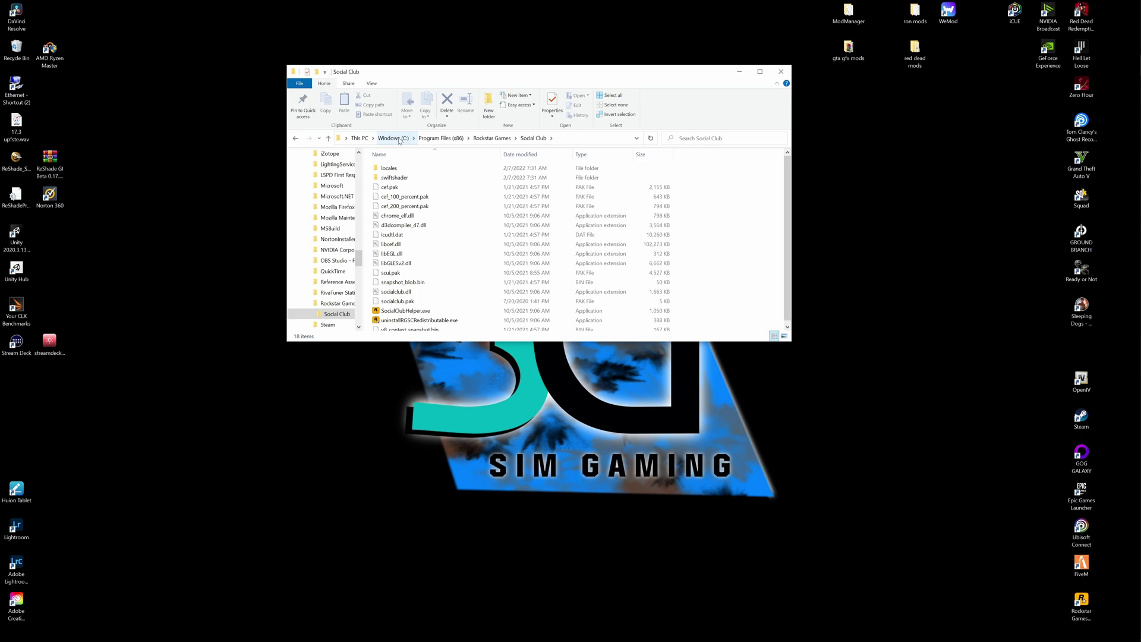
scroll(337, 166, up, 15)
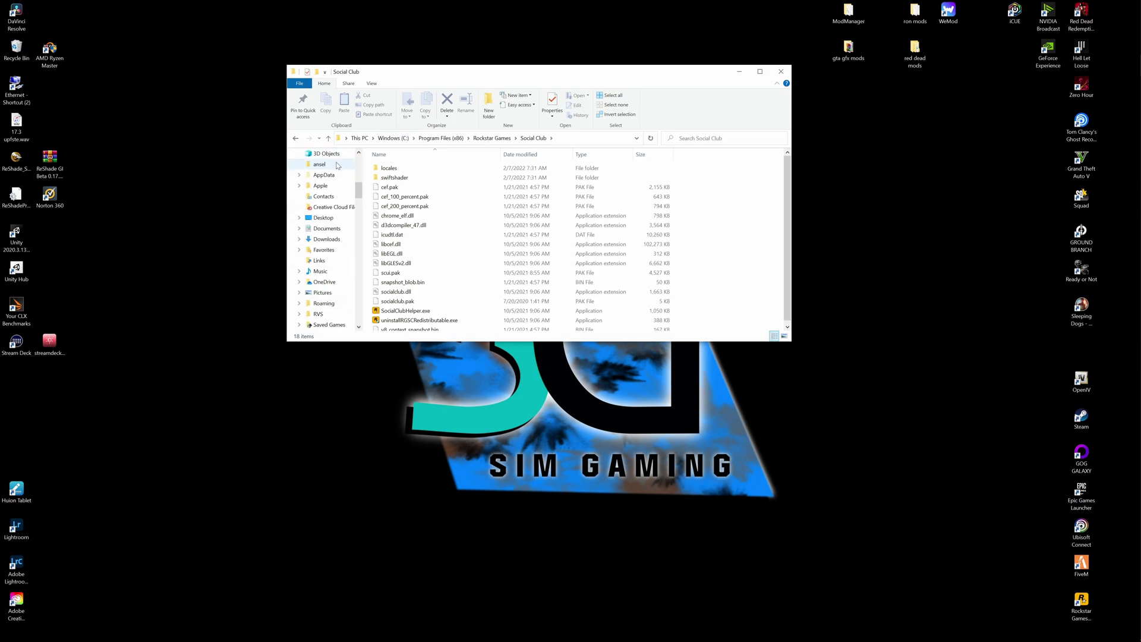
scroll(337, 165, up, 10)
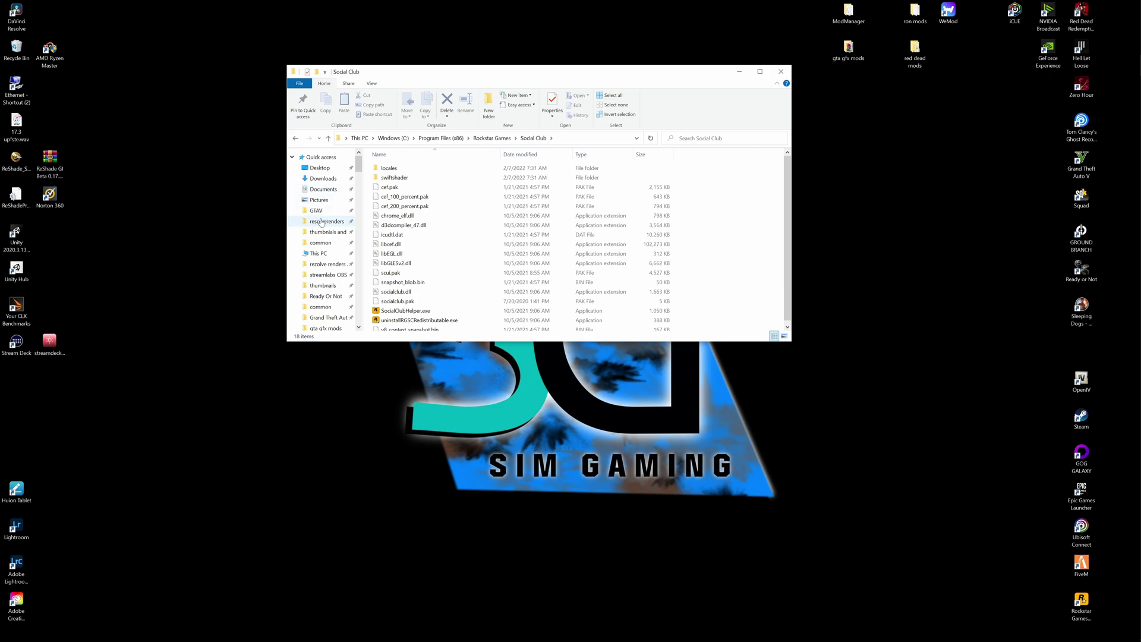
click(323, 189)
click(402, 263)
double_click(402, 264)
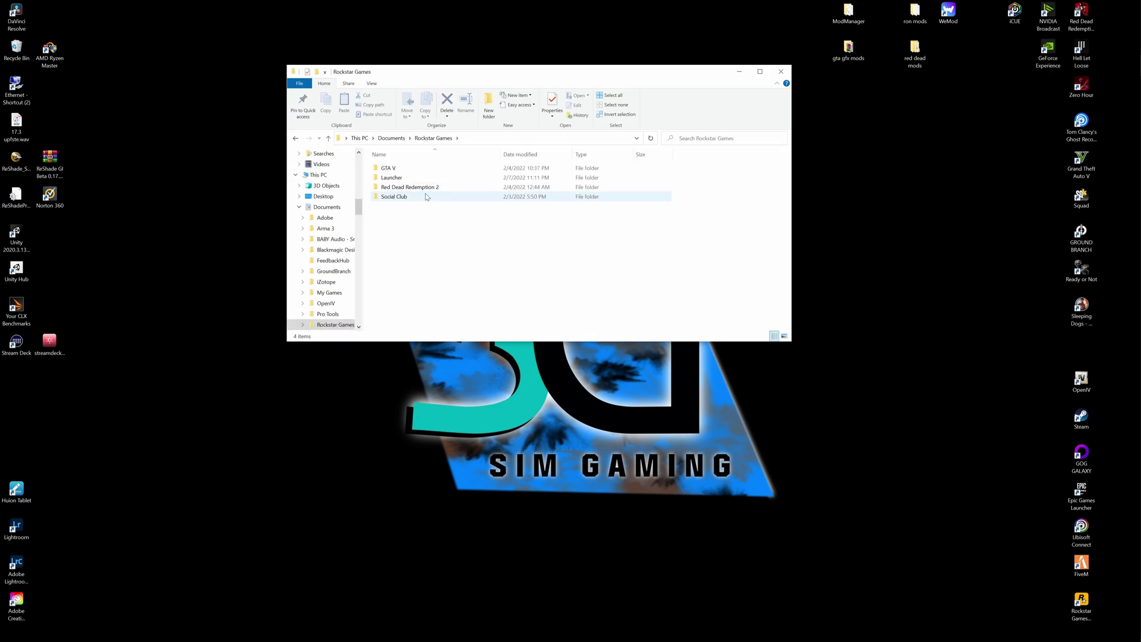
- Open GTA V > Profiles > 49E681FE, select four profile files, then go back up to GTA V
double_click(403, 169)
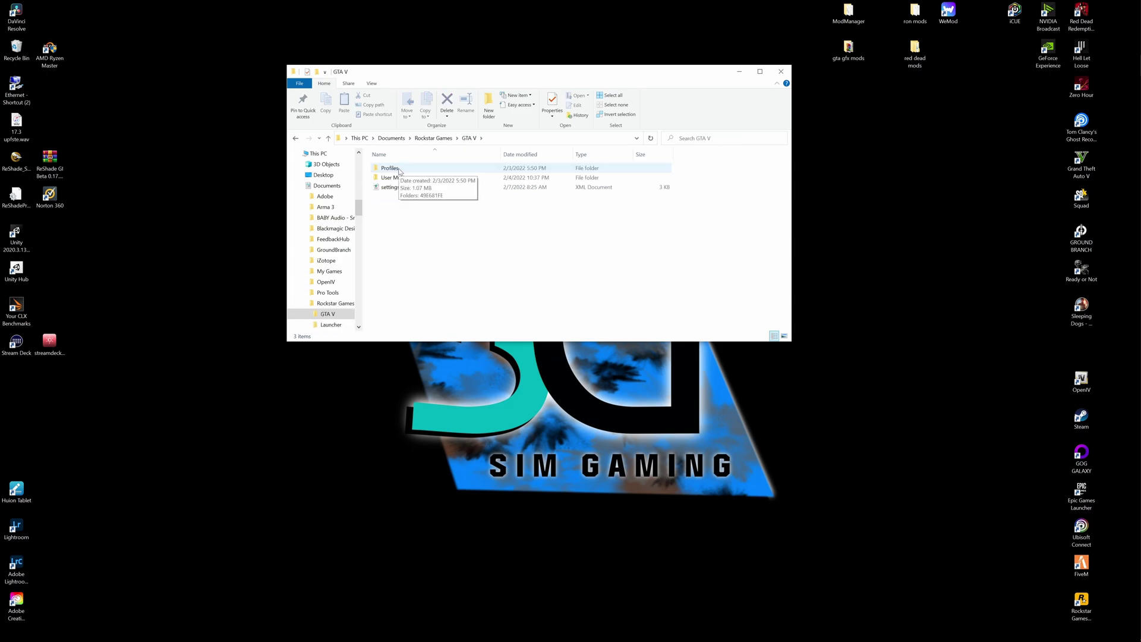
double_click(397, 170)
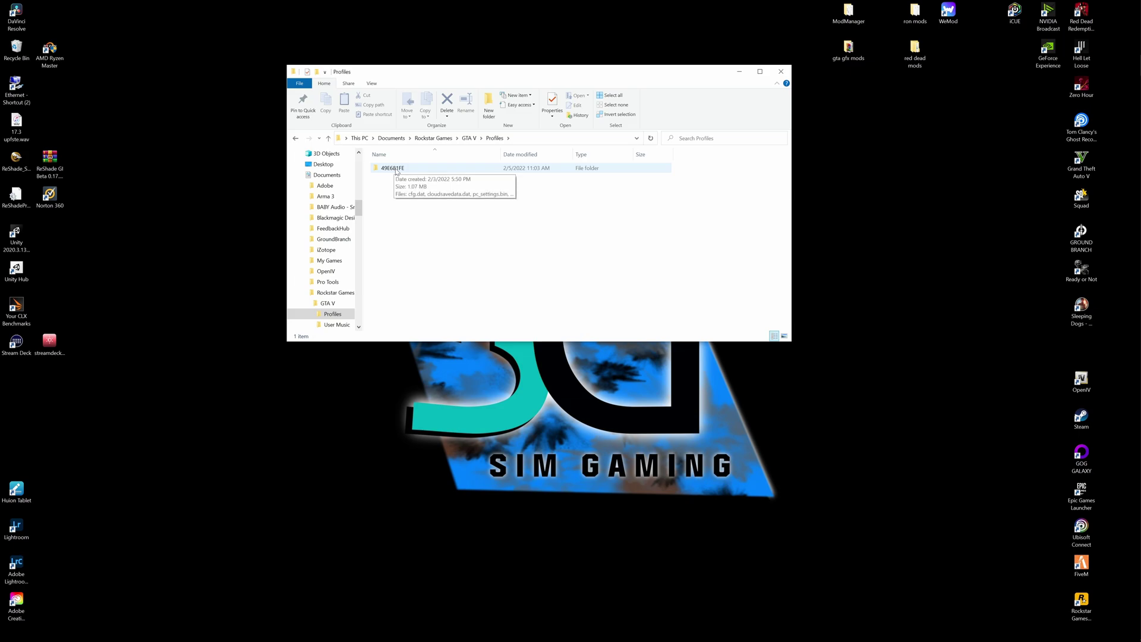
double_click(393, 168)
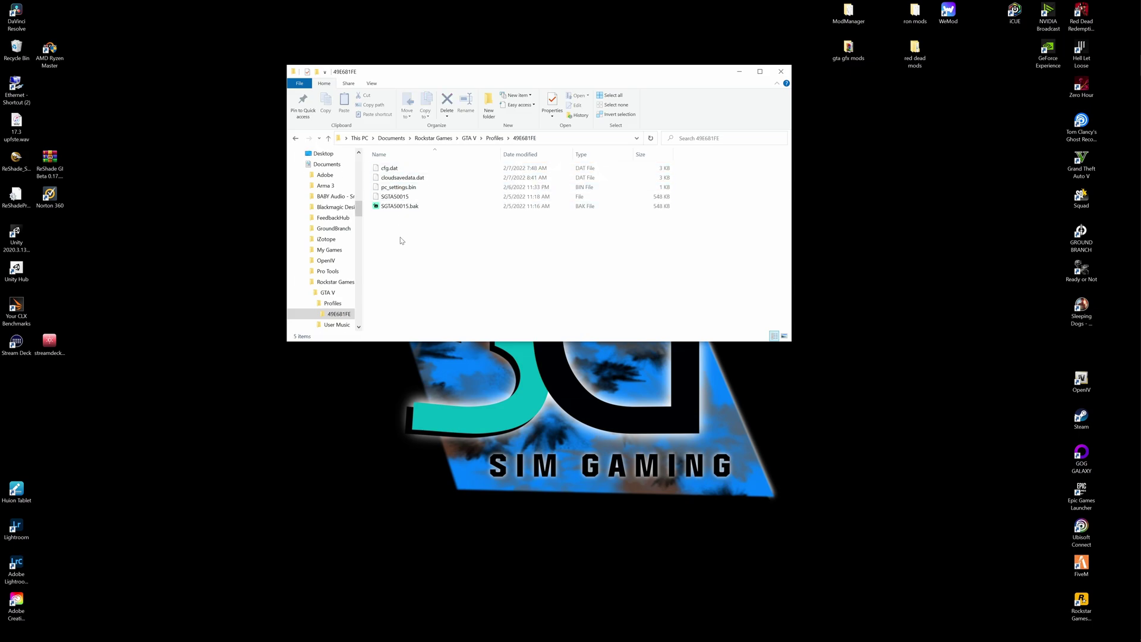
drag(386, 291, 391, 237)
click(329, 139)
click(328, 139)
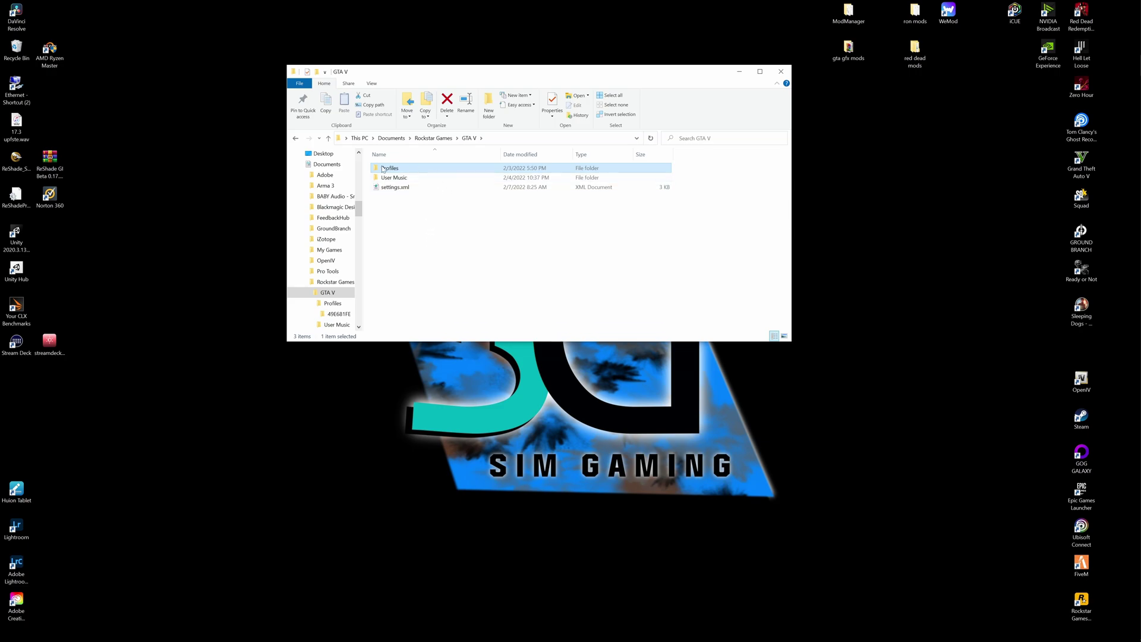
- Open Red Dead Redemption 2 > Settings, view system.xml briefly, then bring up its context menu
click(328, 138)
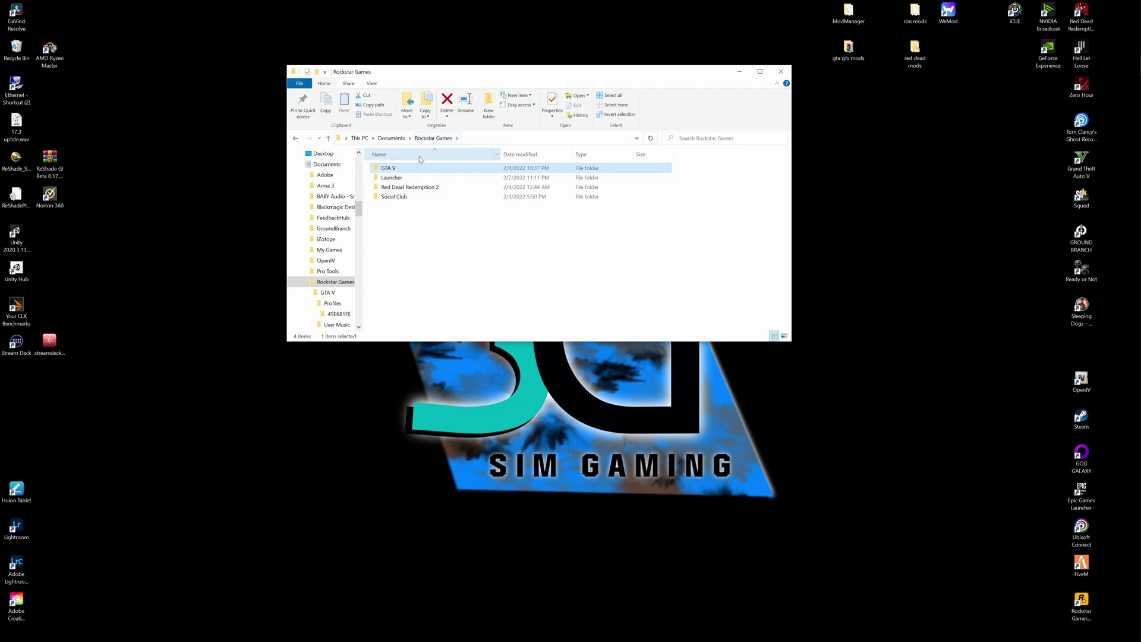
double_click(416, 187)
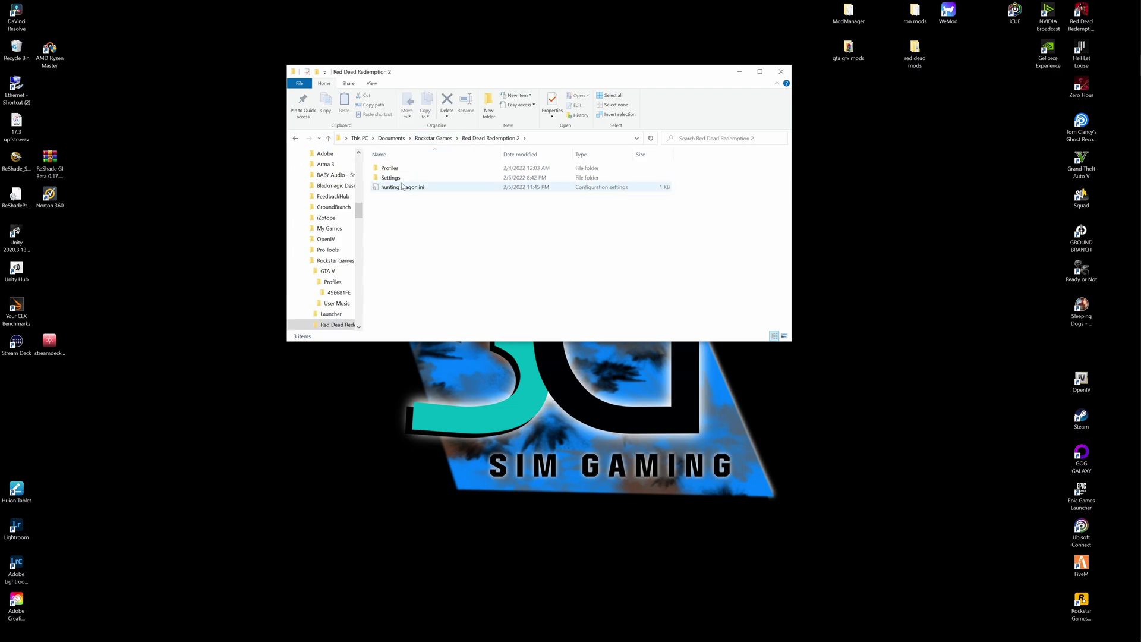
double_click(390, 177)
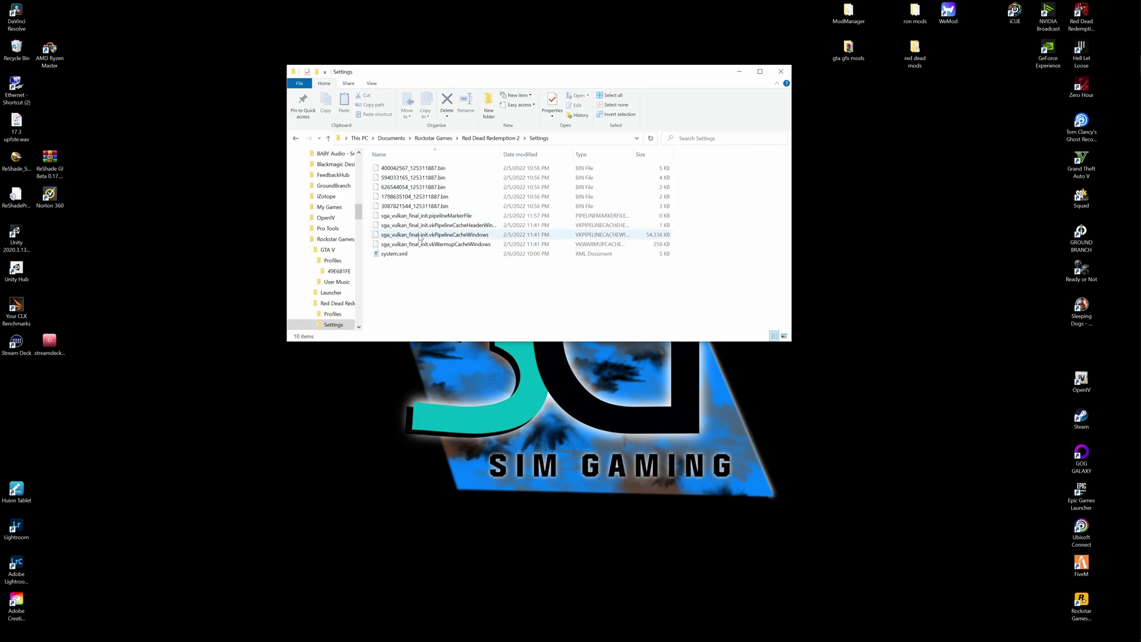
double_click(394, 253)
click(610, 162)
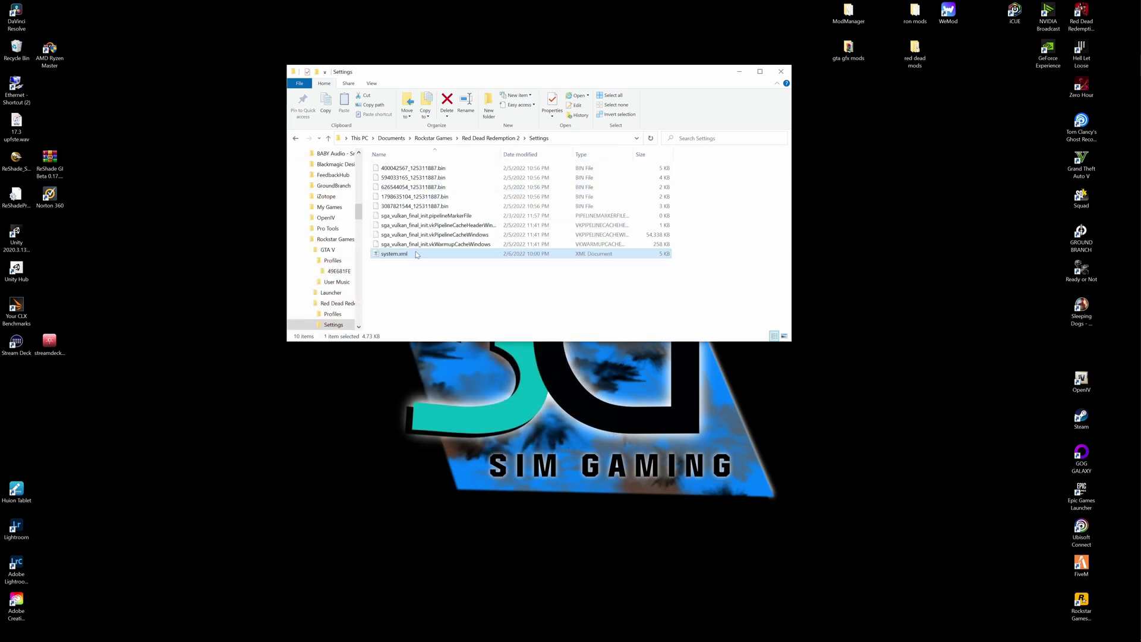
right_click(413, 254)
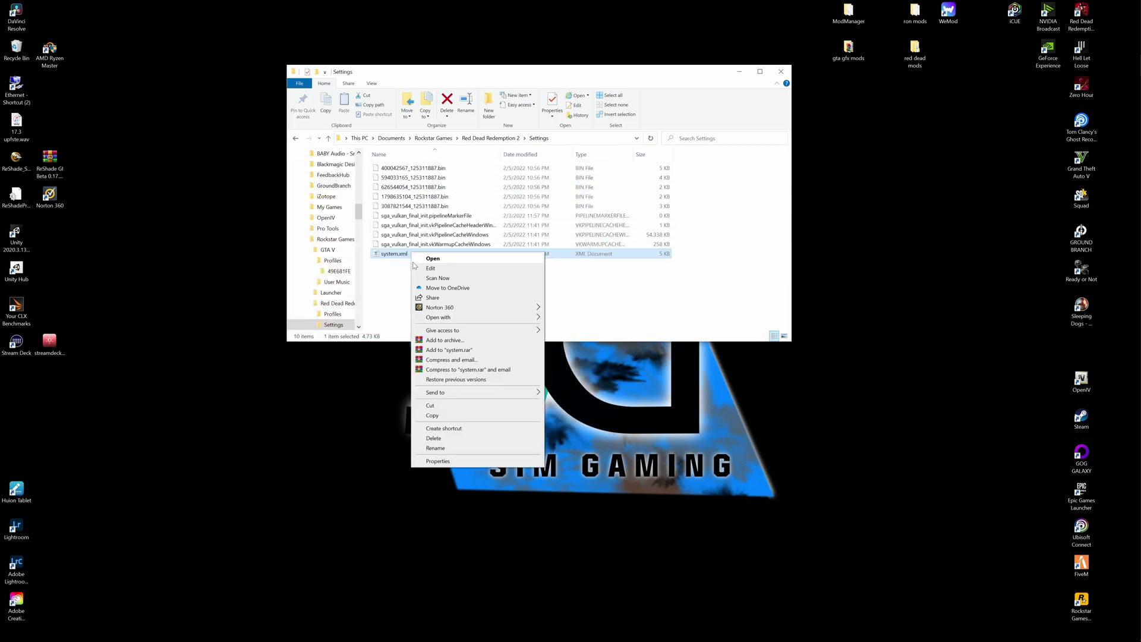
- Open system.xml in Notepad and select the <API>kSettingAPI_Vulkan</API> line
mouse_move(535, 322)
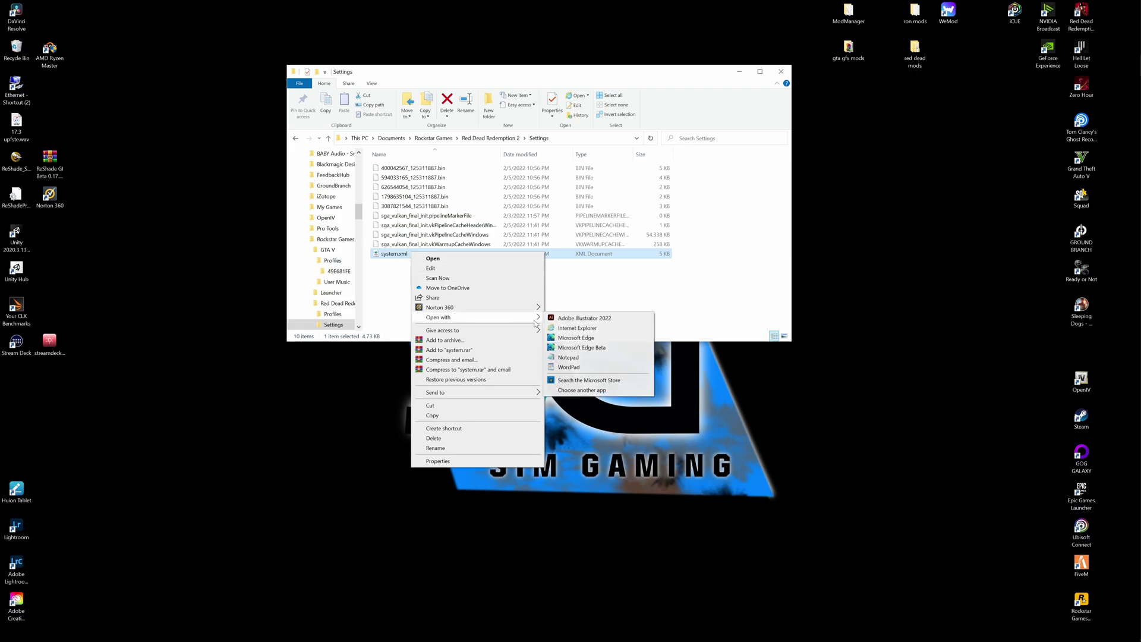
click(569, 358)
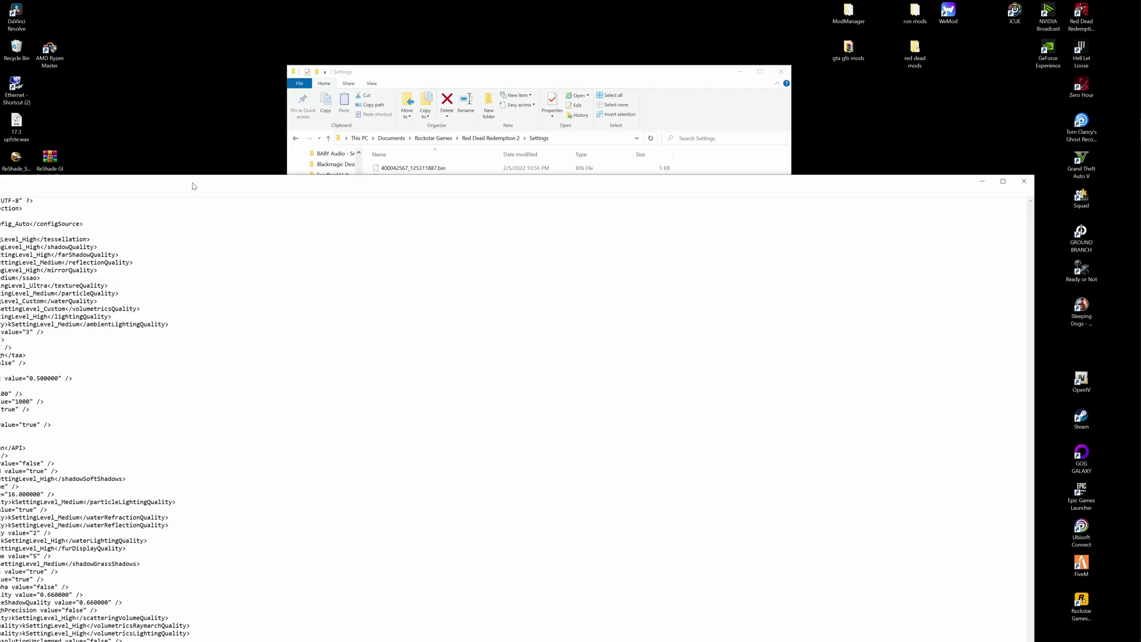
drag(192, 186, 399, 66)
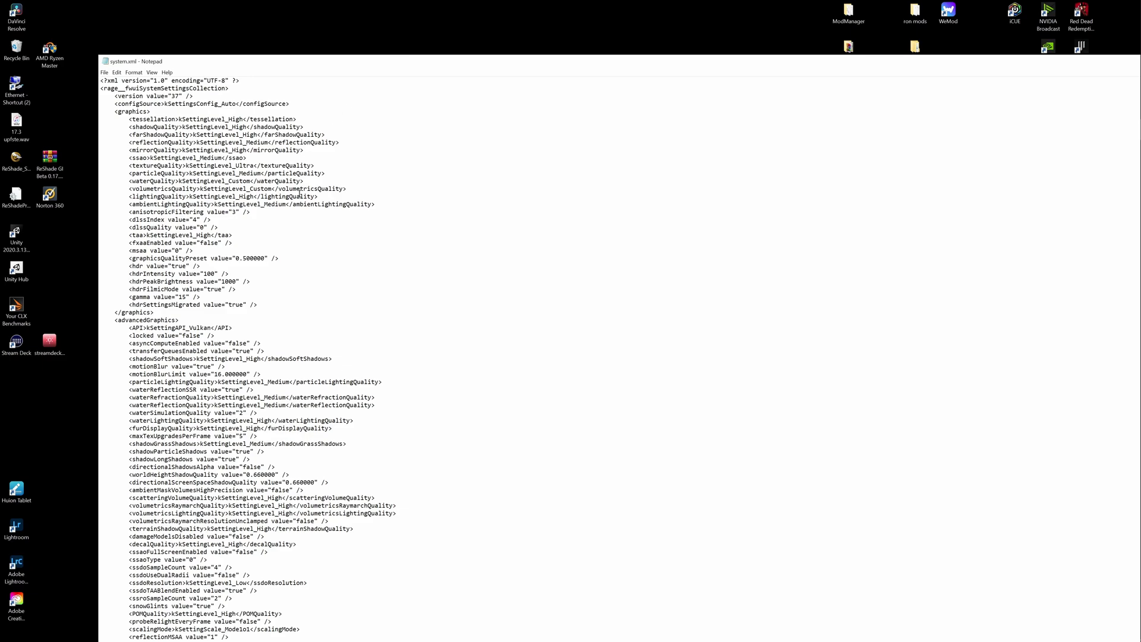
drag(116, 320, 222, 321)
drag(125, 328, 267, 328)
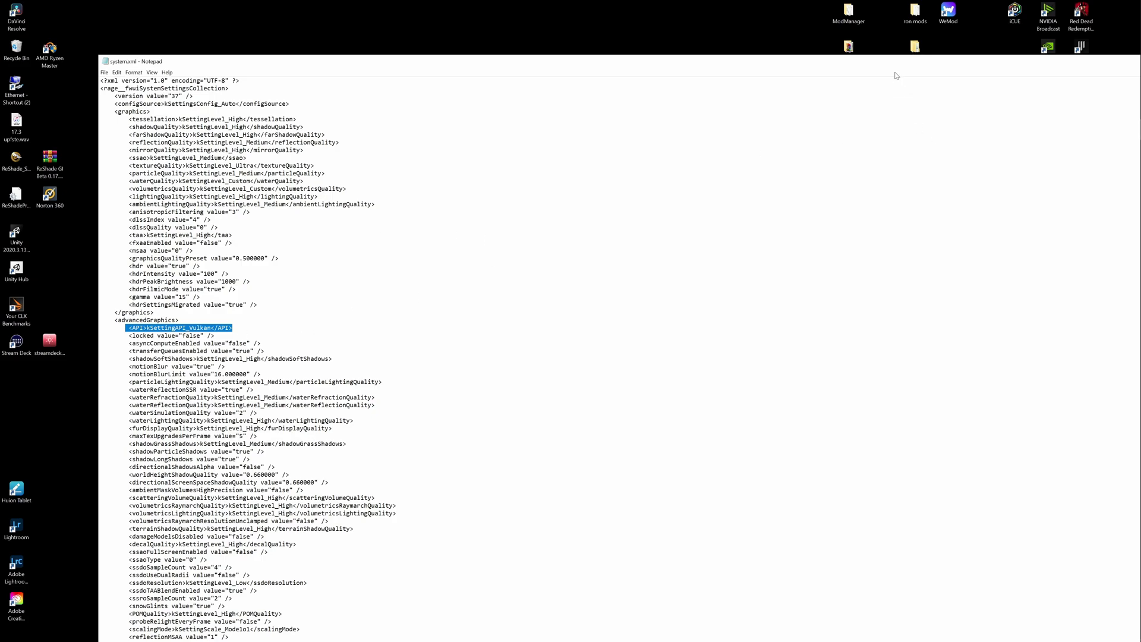
- Move the Notepad window aside and minimize it
drag(897, 76, 804, 52)
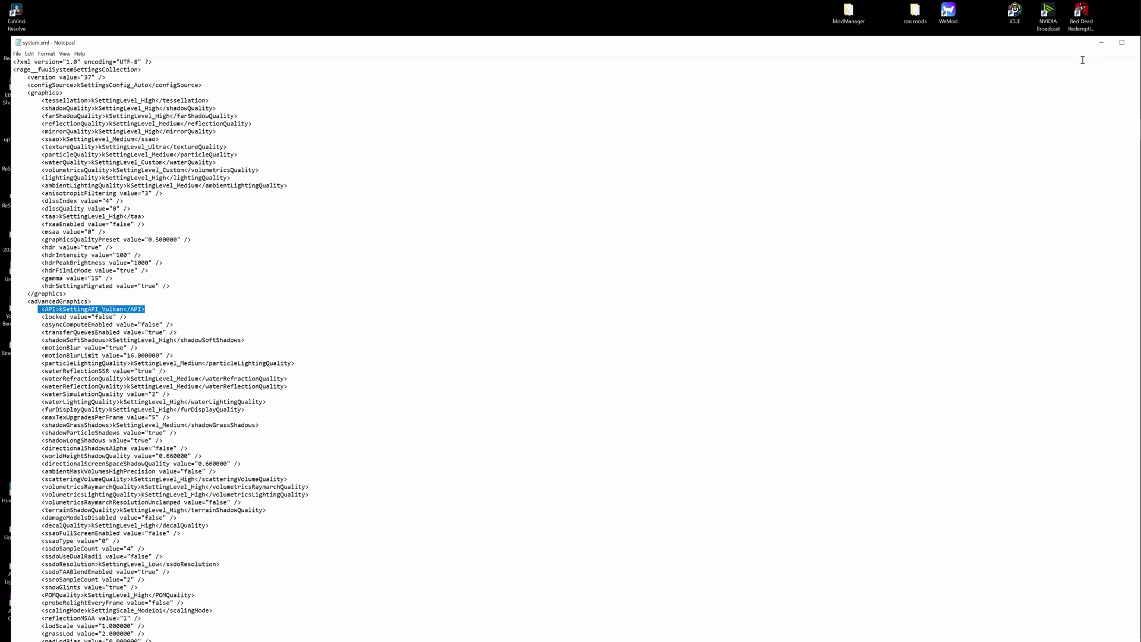
click(1102, 43)
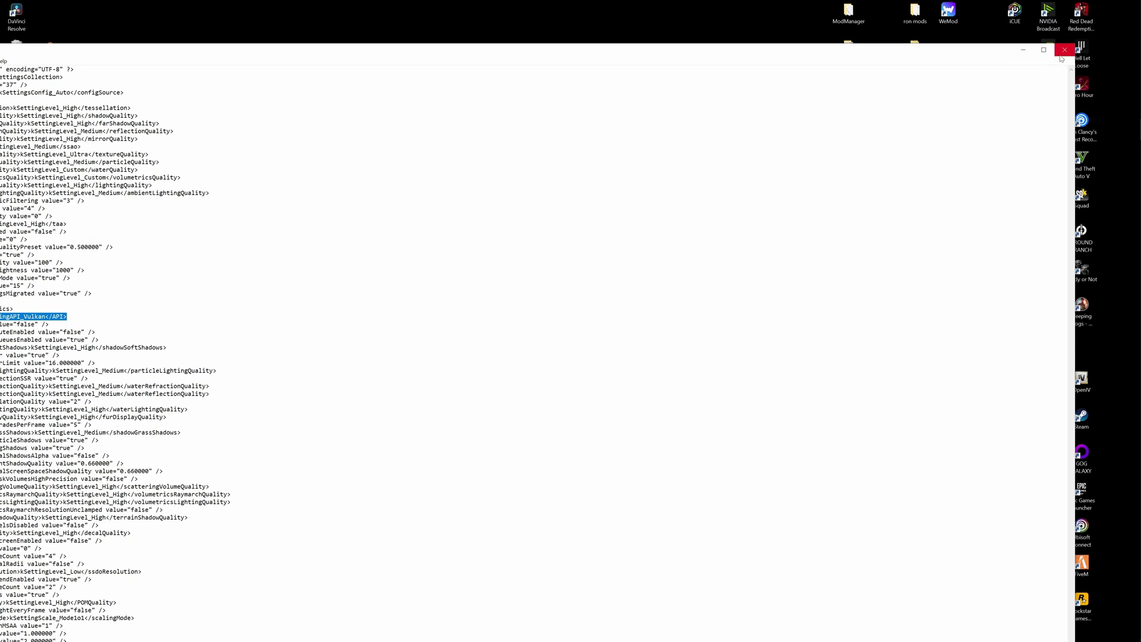
click(1063, 55)
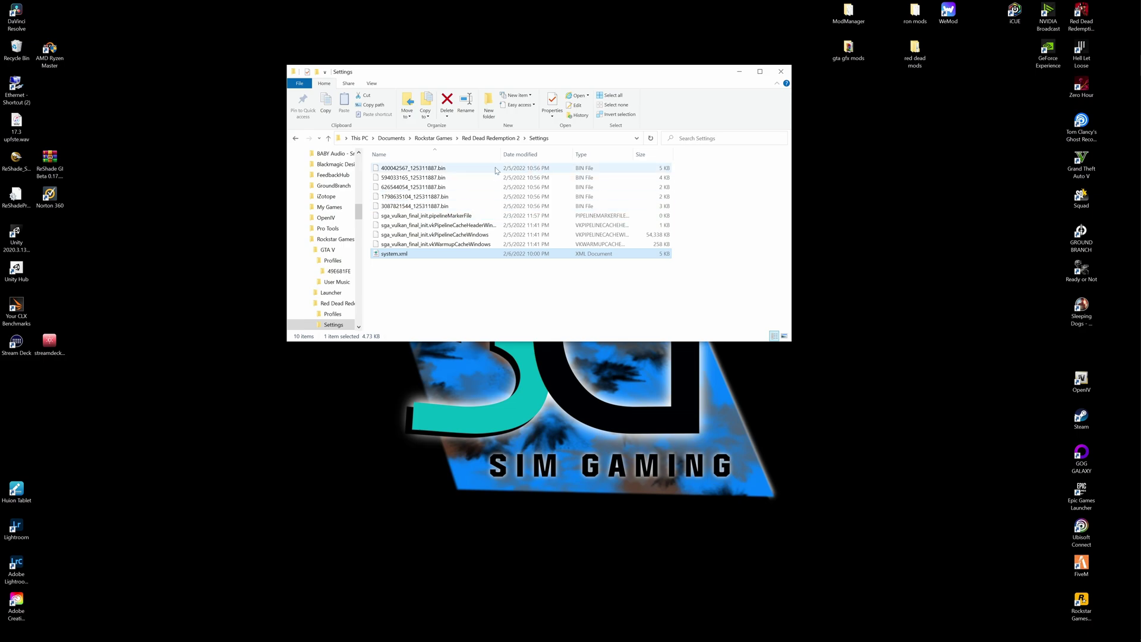
- Go back up from Settings and navigate C: > Program Files (x86) > Rockstar Games > Social Club
click(328, 138)
click(328, 138)
click(328, 138)
click(328, 138)
click(328, 138)
scroll(339, 201, down, 10)
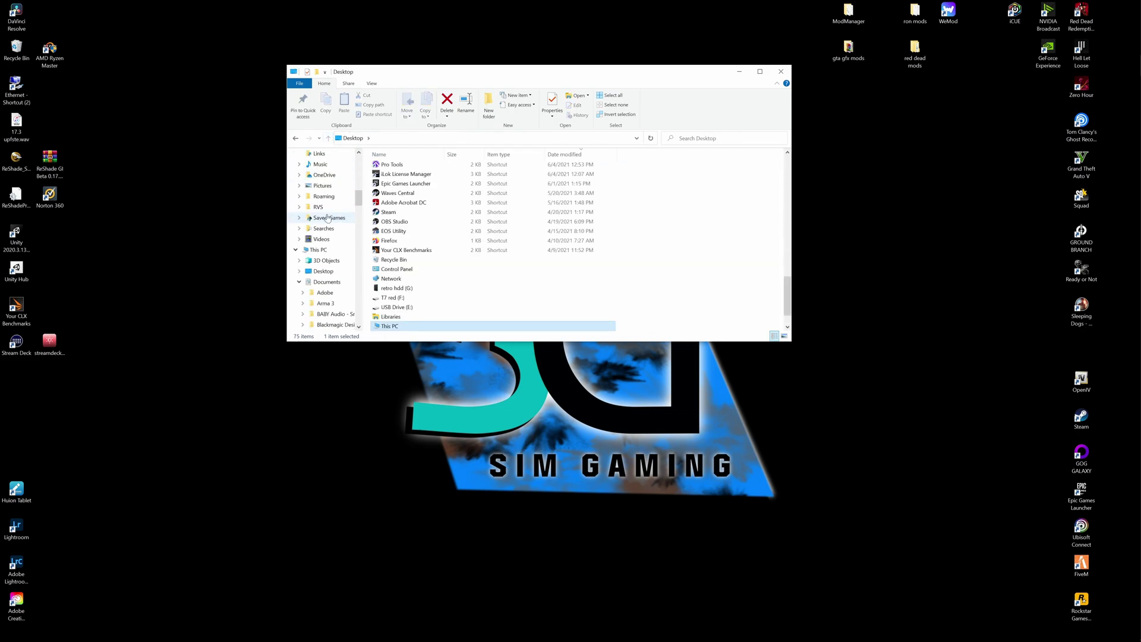
click(325, 280)
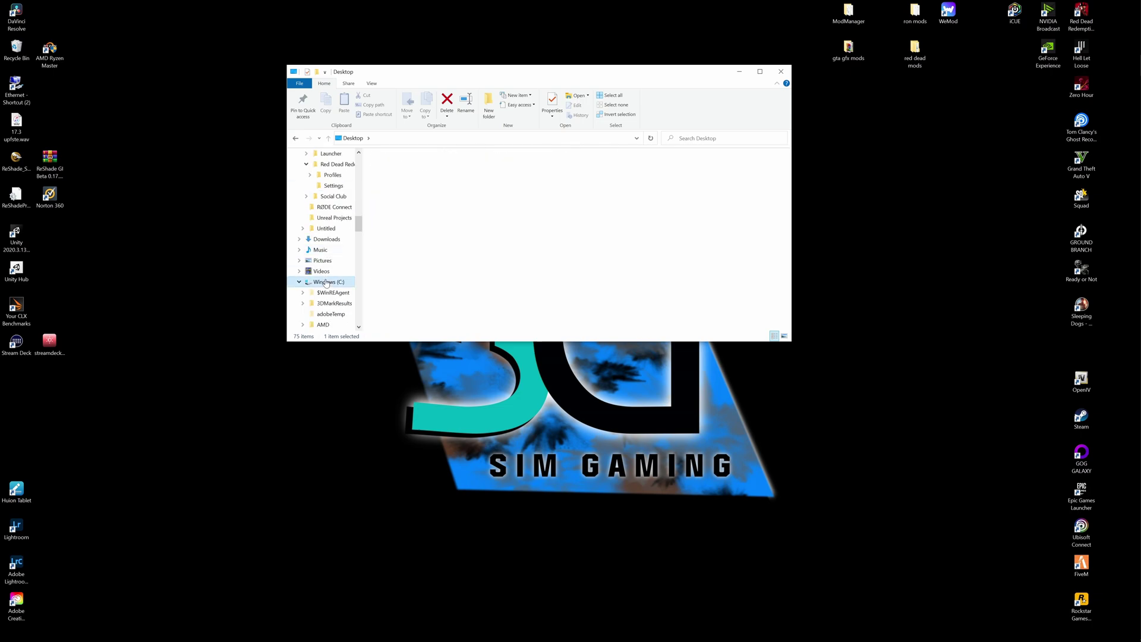
double_click(428, 251)
scroll(437, 295, down, 4)
scroll(437, 294, down, 5)
double_click(414, 194)
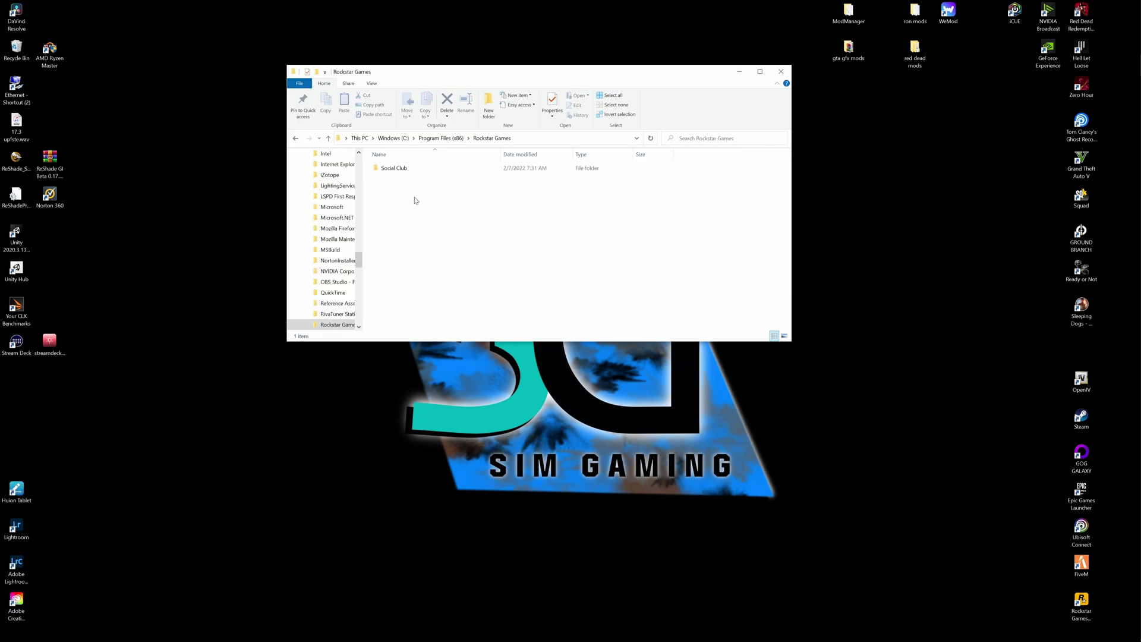
double_click(403, 170)
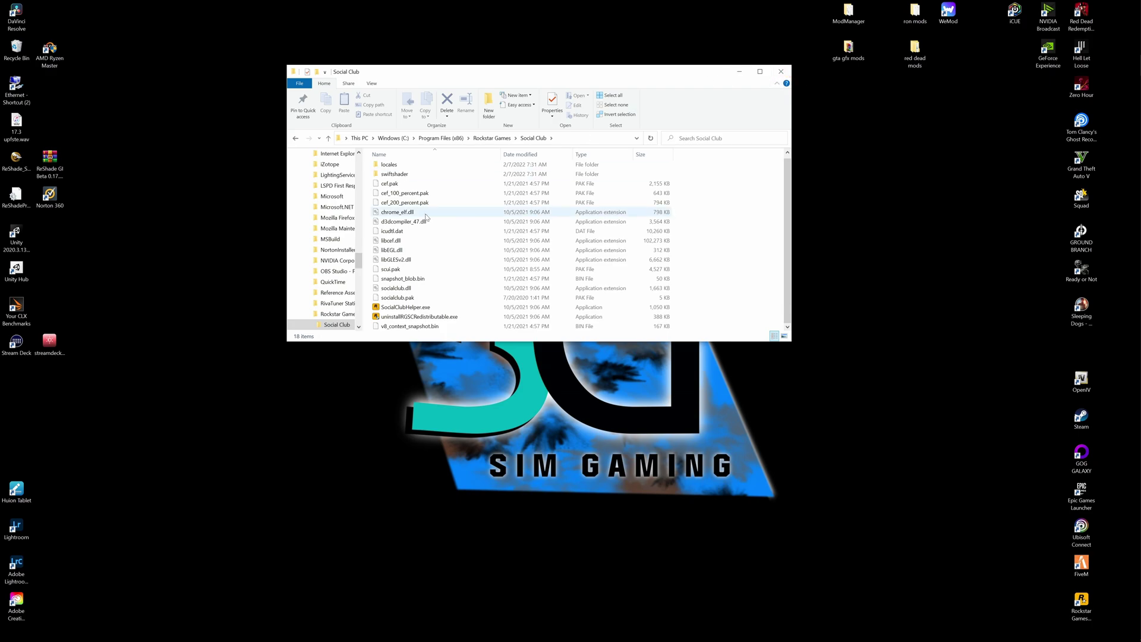
scroll(353, 226, up, 6)
scroll(353, 226, down, 10)
scroll(338, 280, up, 15)
scroll(335, 227, up, 5)
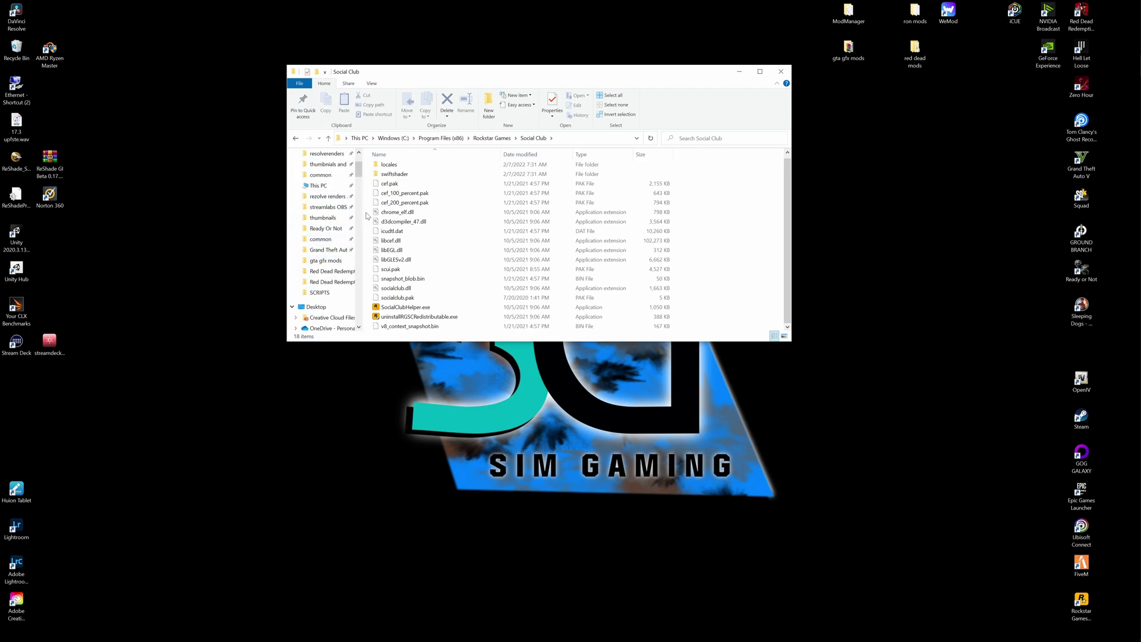
- Jump to the Red Dead Redemption 2 folder on D: and launch PlayRDR2.exe
click(339, 271)
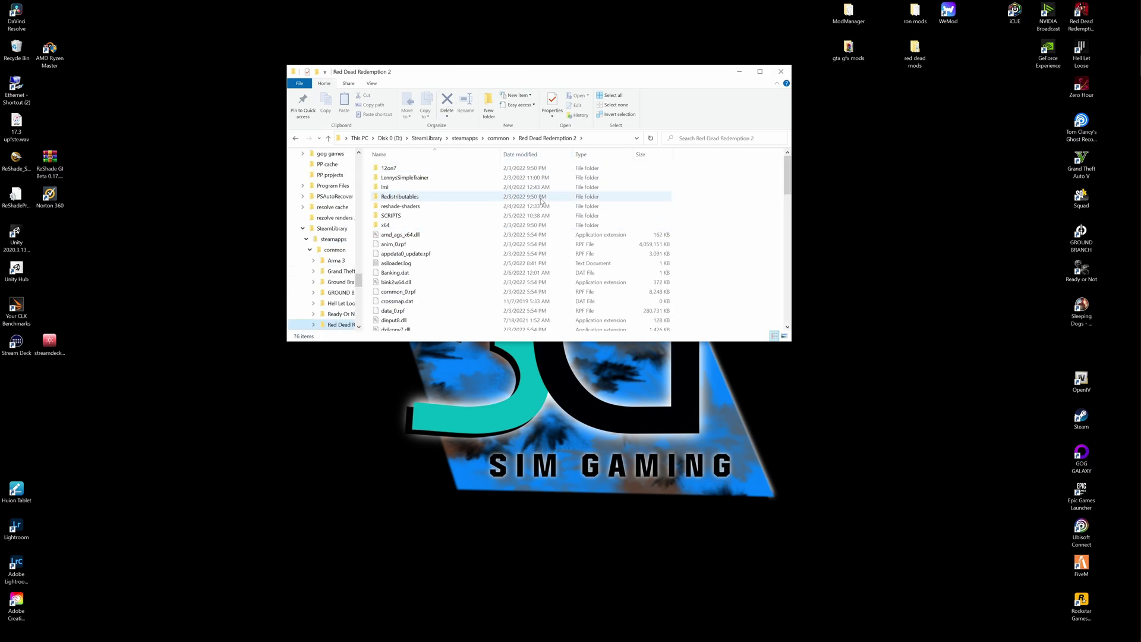
scroll(552, 197, down, 17)
scroll(552, 197, up, 2)
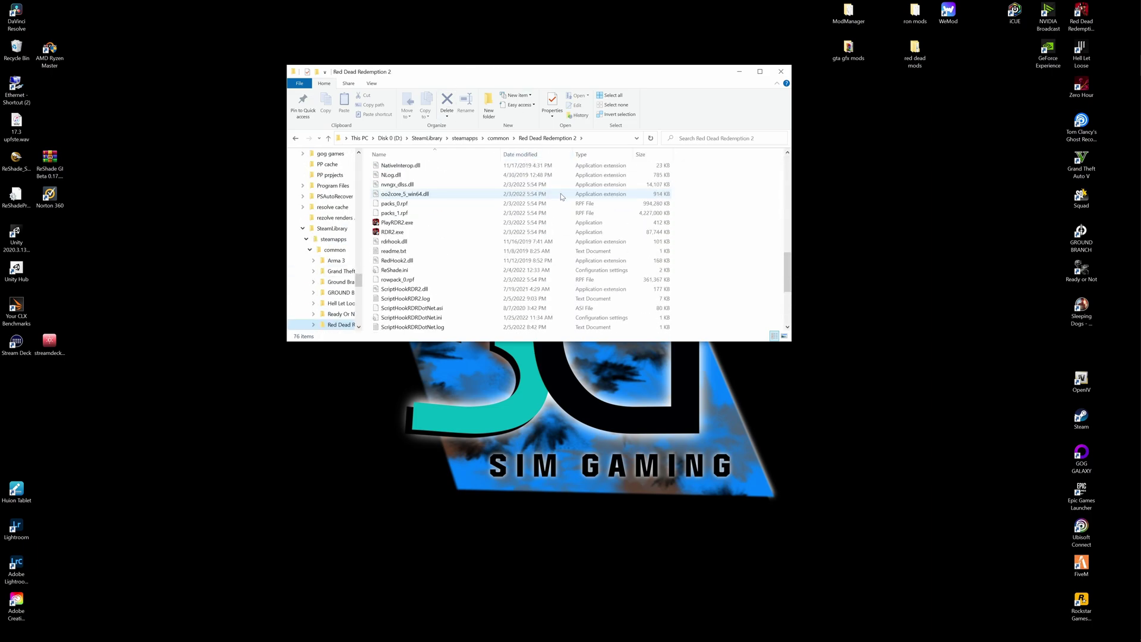
double_click(400, 224)
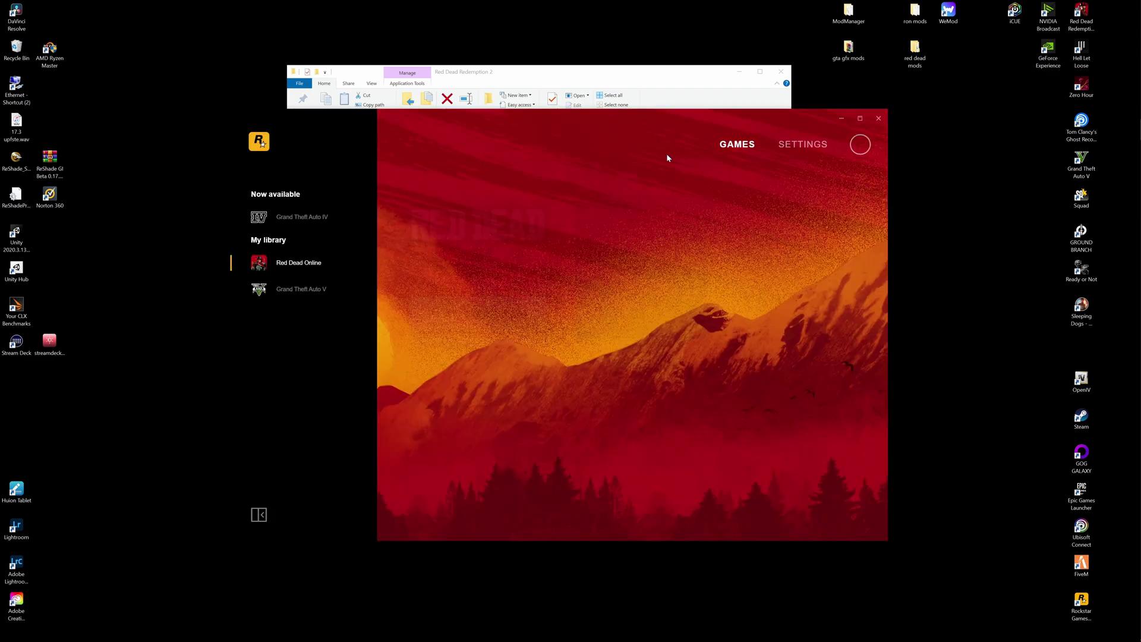
- Reposition the loaded Rockstar Games Launcher window slightly right and down
drag(599, 127, 627, 149)
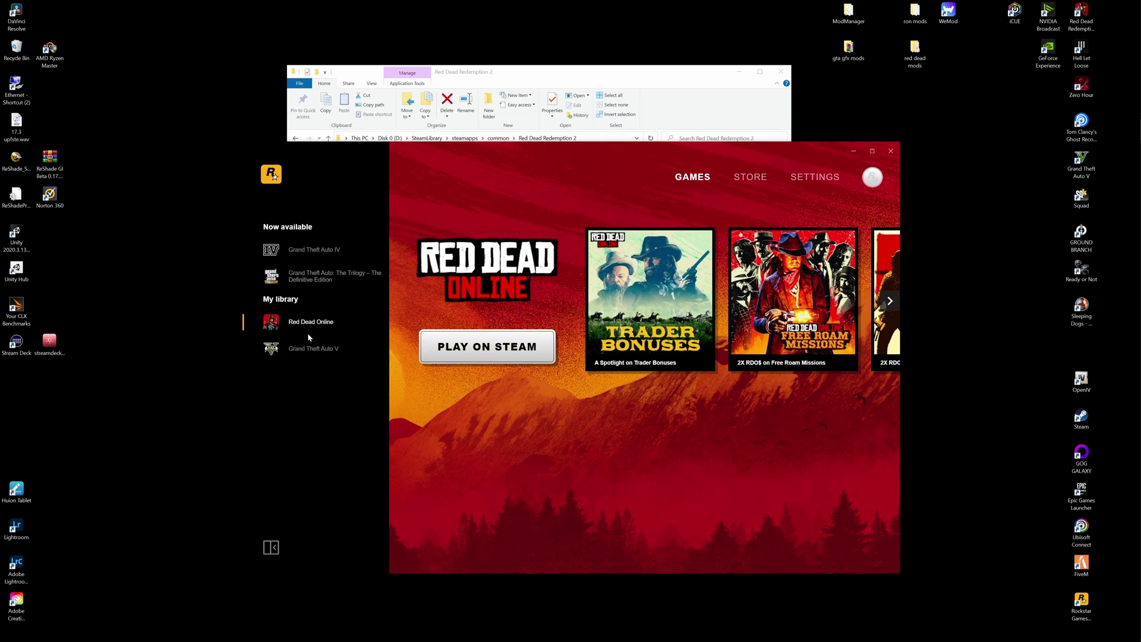